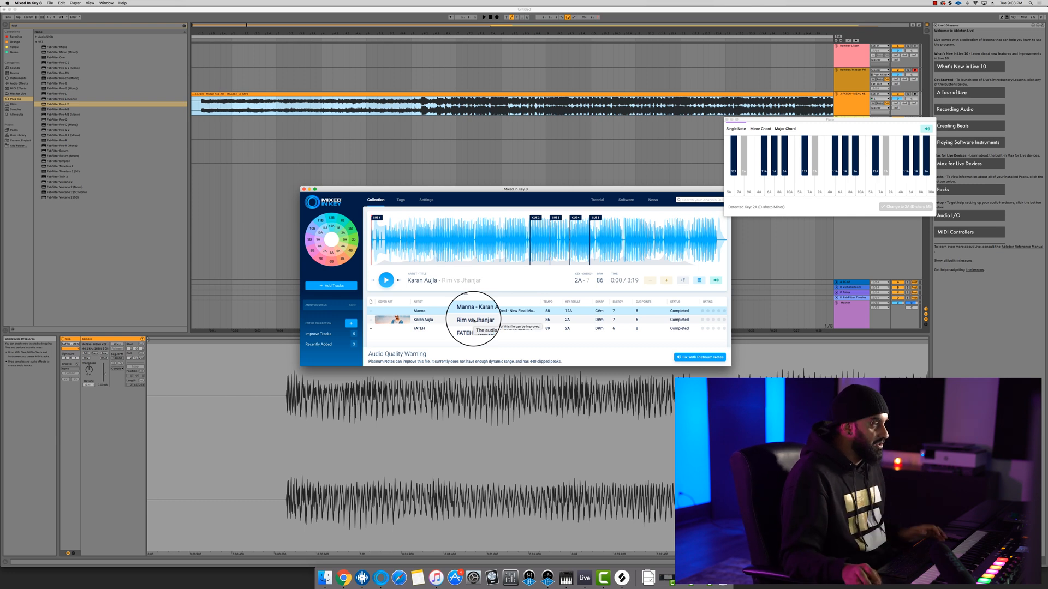
Switch to Ableton Live and move the start marker of the orange FATEH clip to where its audio begins
left_click(202, 107)
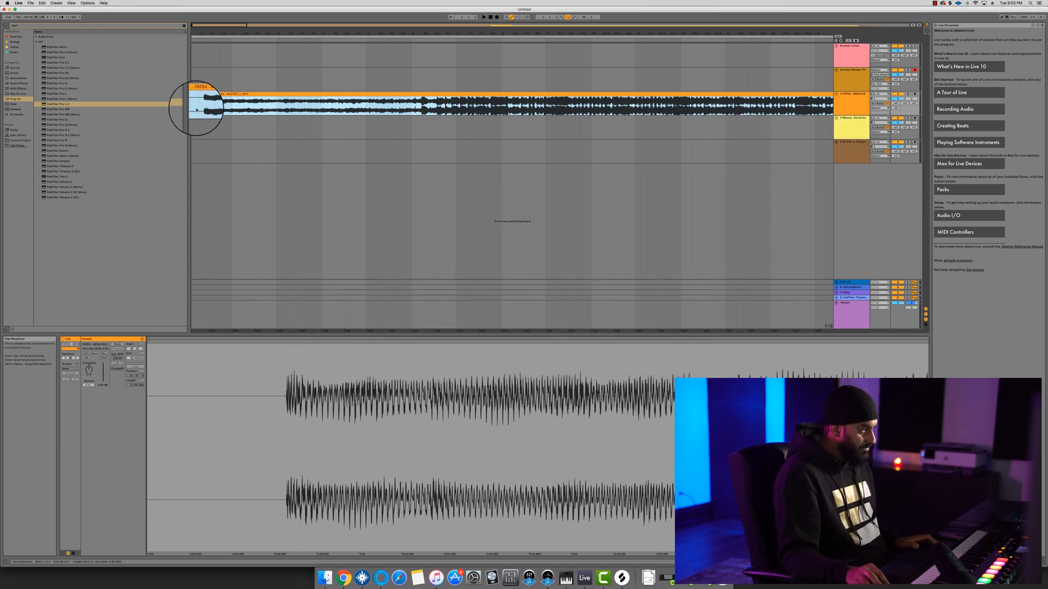
key("super+Tab")
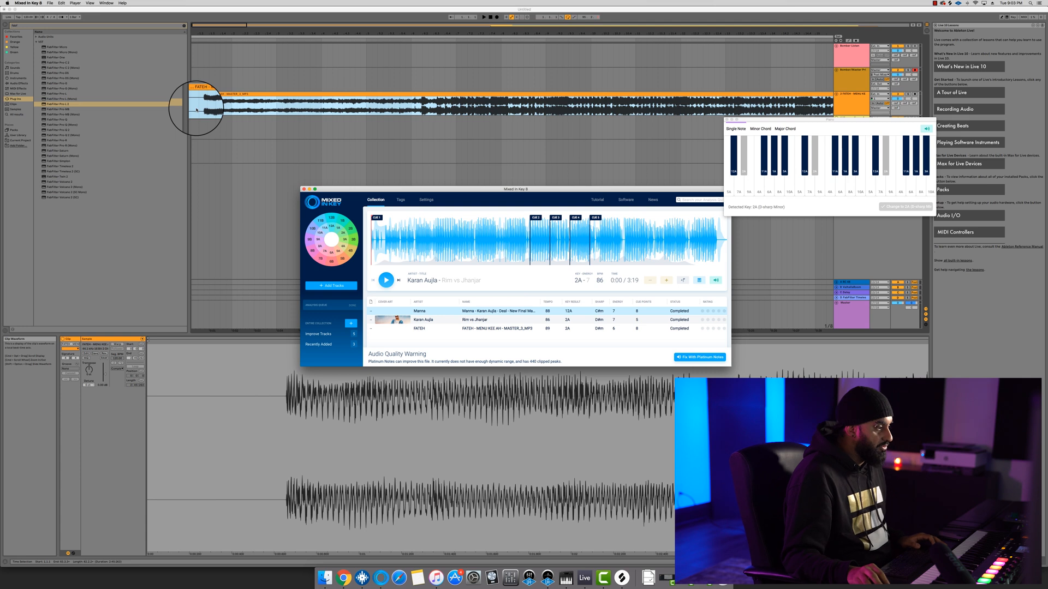
key("super+Tab")
double_click(200, 93)
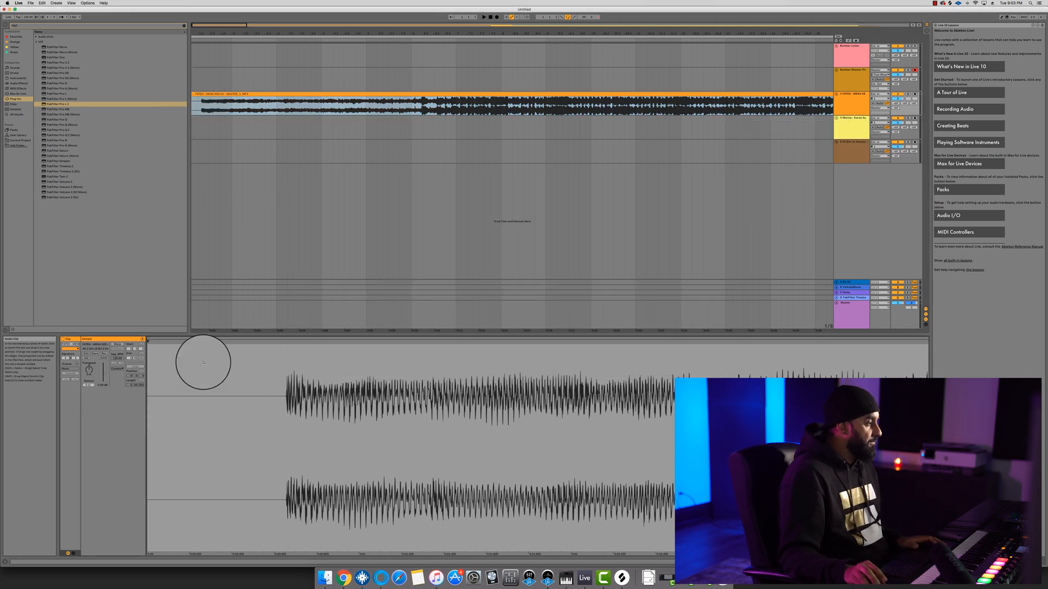
left_click_drag(145, 339, 282, 342)
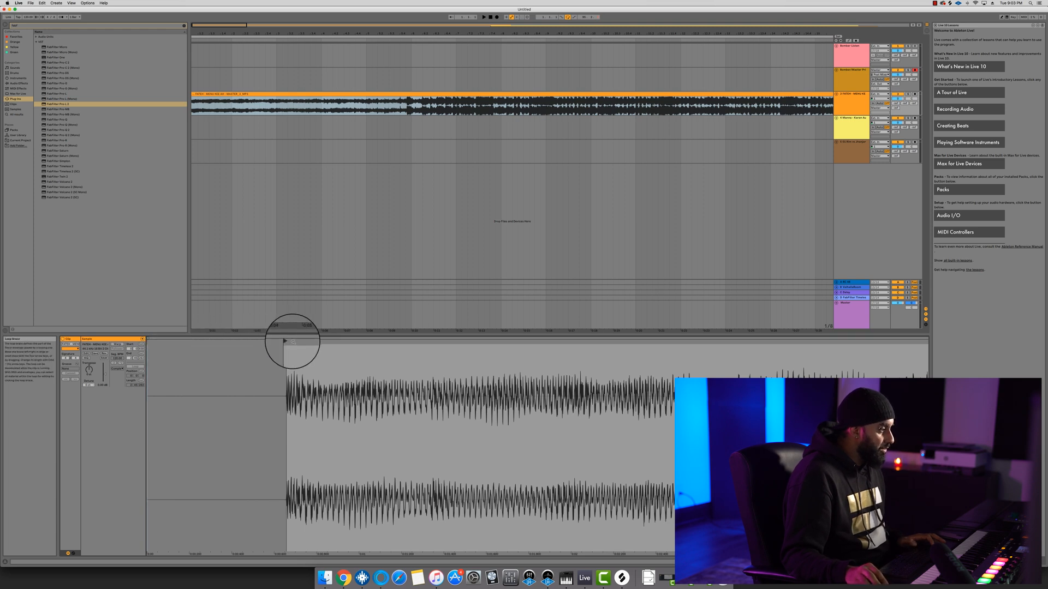
Set 1.1.1 at the orange clip's new start point and warp it from there with the Straight option
right_click(287, 343)
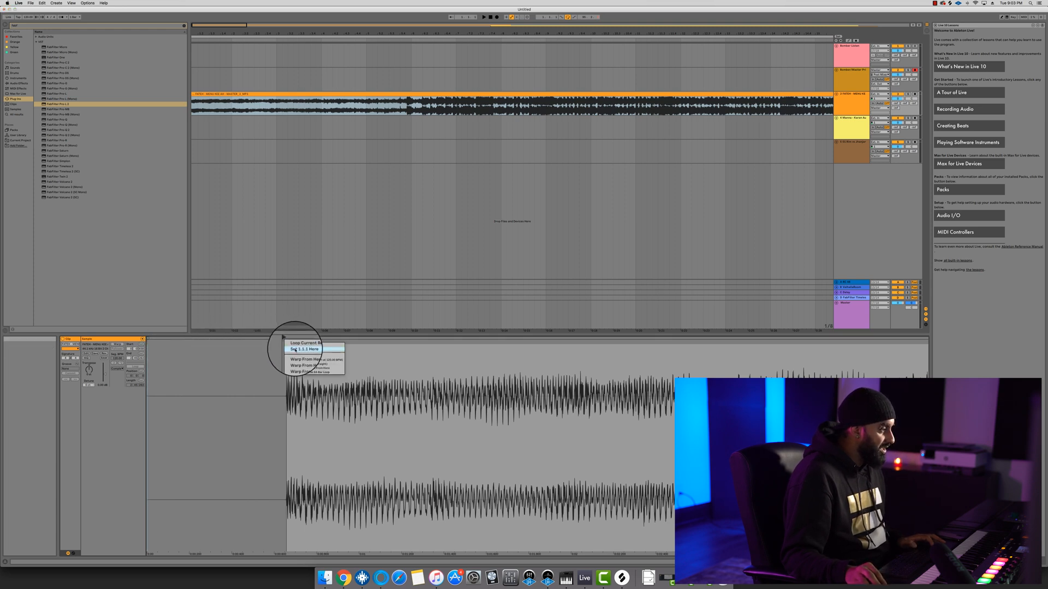
left_click(296, 349)
right_click(147, 344)
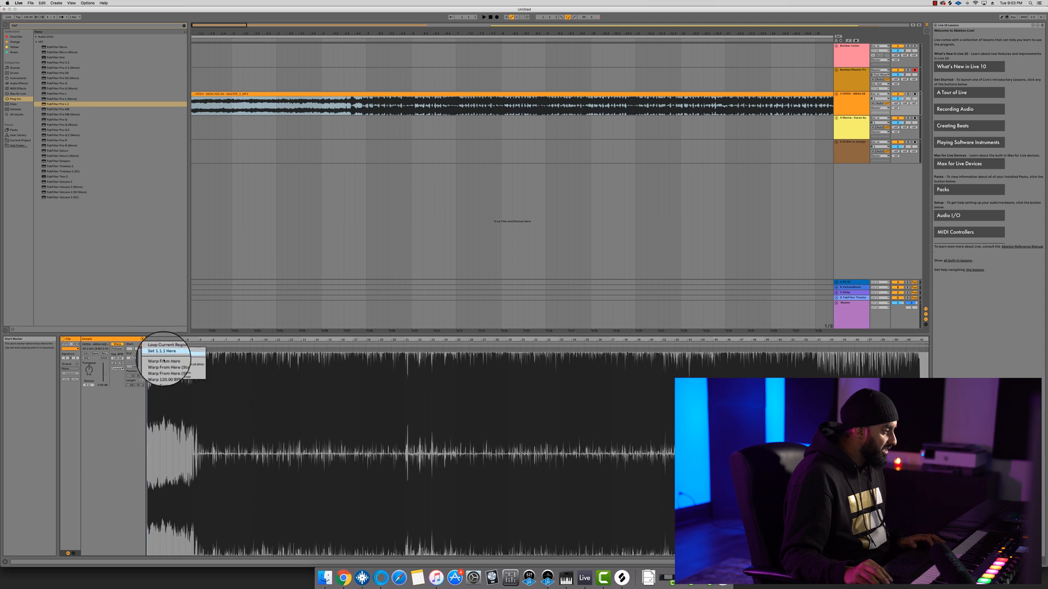
left_click(172, 369)
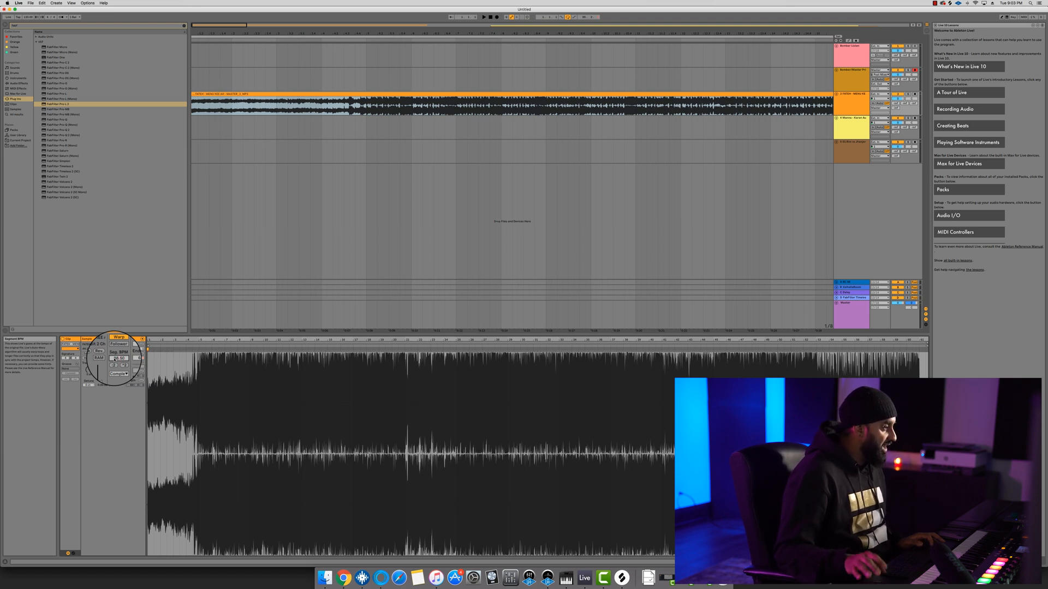
Play the orange clip from shortly before its drop and route the Master output to 1/2
left_click(324, 104)
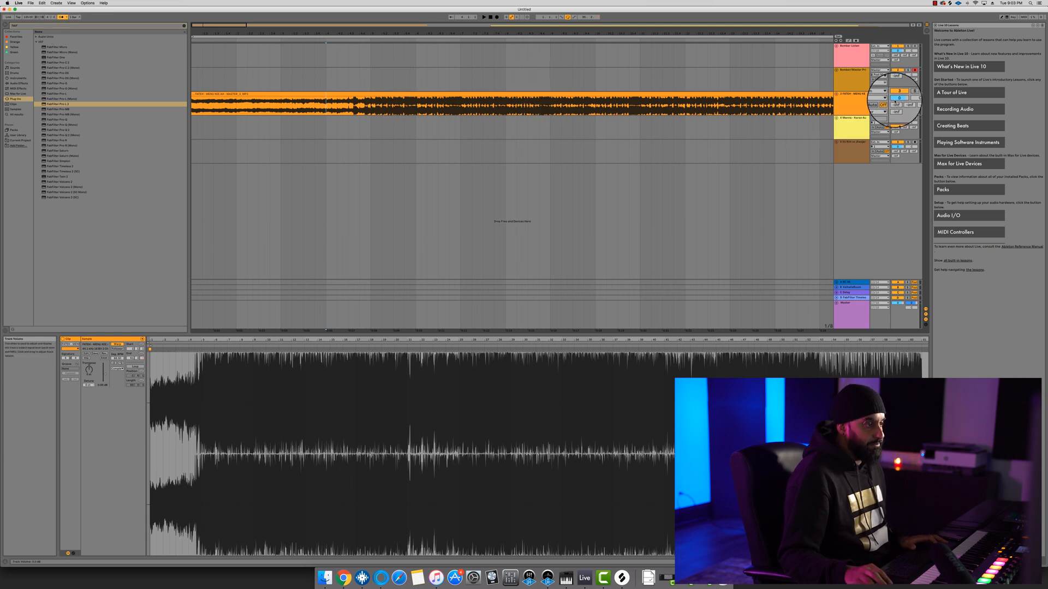
key("space")
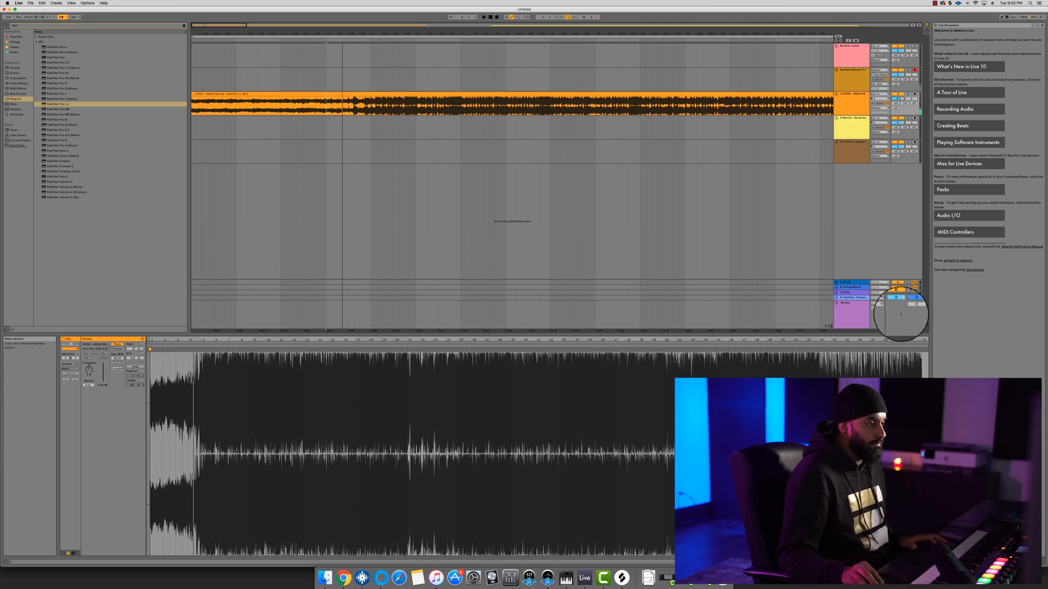
left_click(881, 304)
left_click(879, 307)
left_click(880, 308)
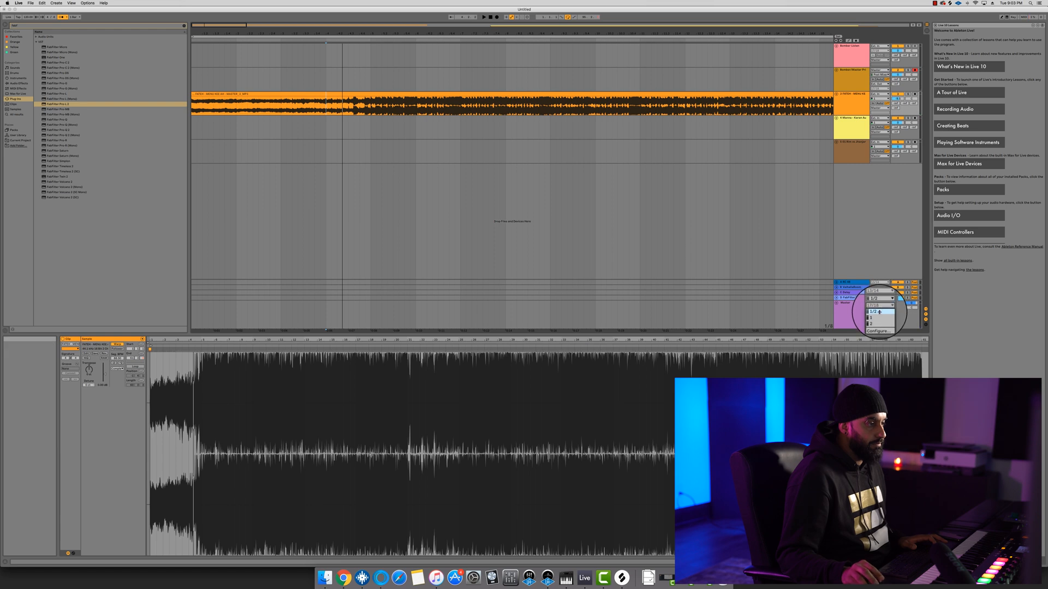
left_click(880, 312)
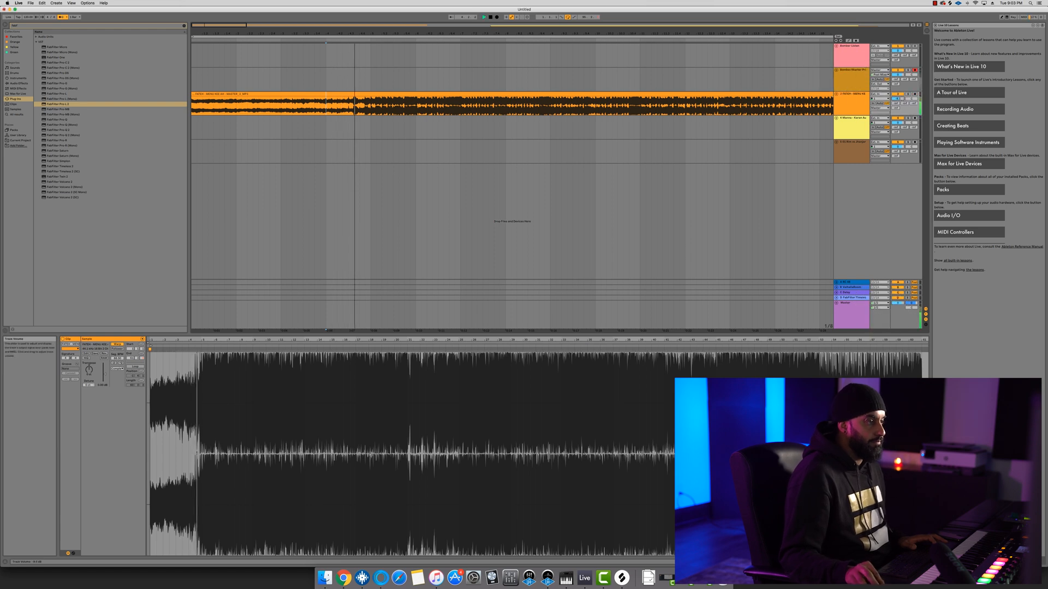
Adjust the orange track's volume and change its clip's warp mode to Complex Pro
left_click_drag(898, 102, 899, 99)
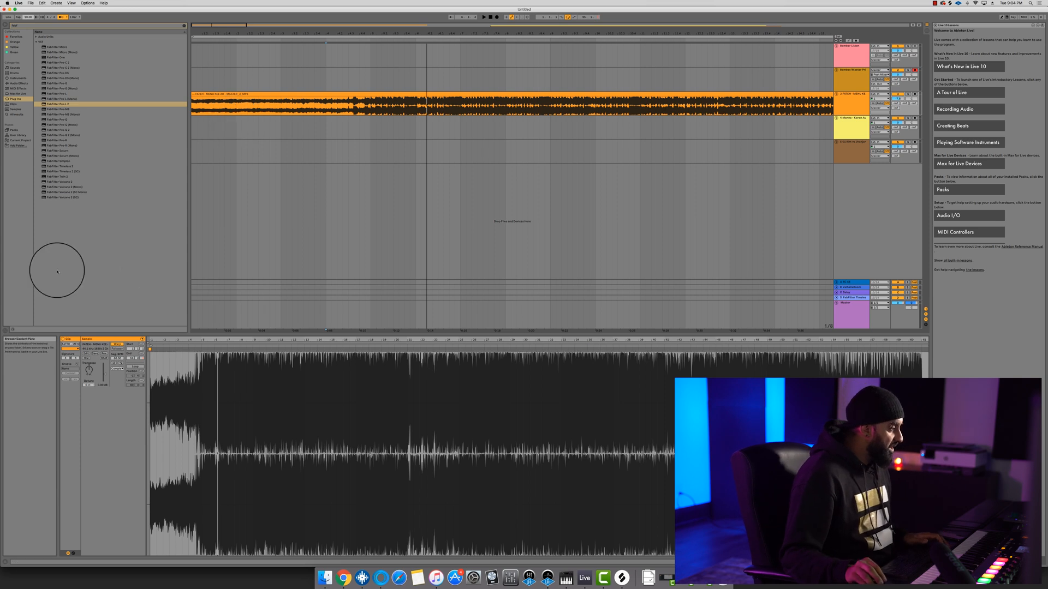
left_click(117, 370)
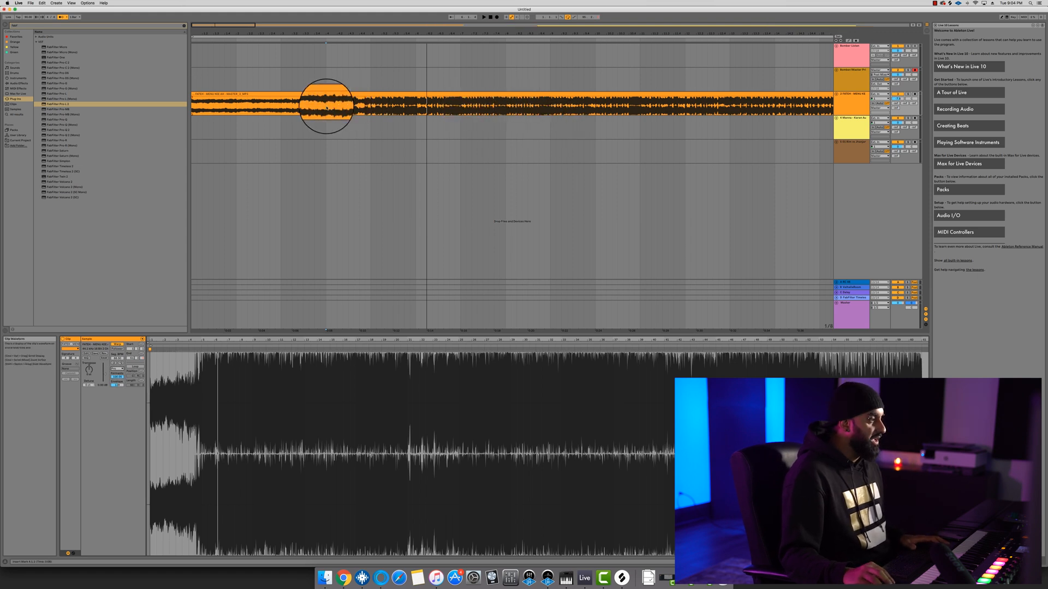
key("space")
left_click(359, 106)
Move the yellow Manna clip earlier in the arrangement so it starts right after the orange clip's end
key("minus")
key("minus")
key("minus")
key("minus")
key("minus")
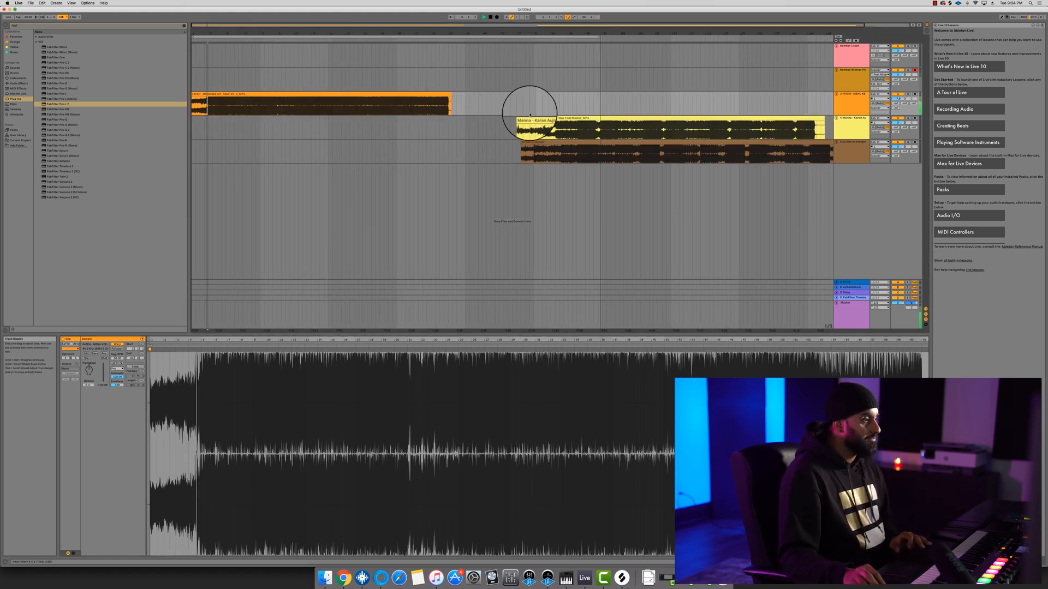
left_click_drag(540, 117, 475, 116)
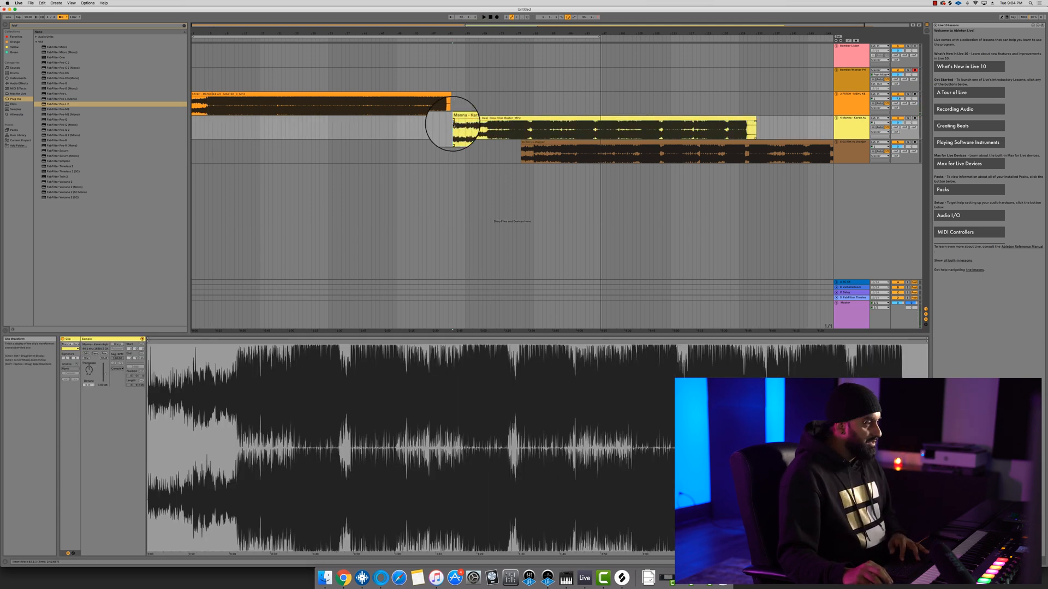
scroll(453, 121, "up", 3)
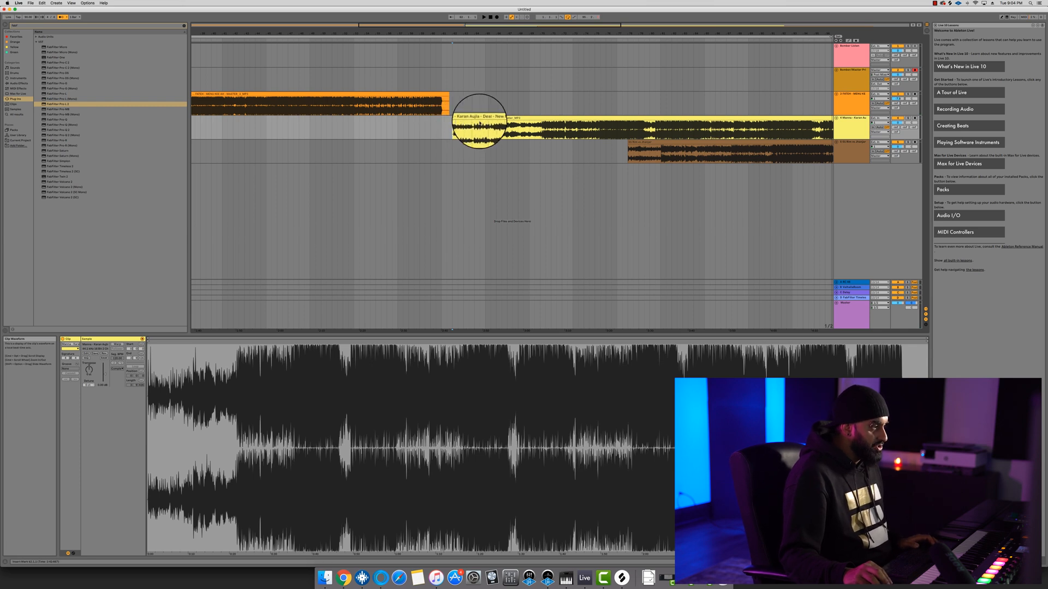
Switch to Mixed In Key and select the FATEH - MENU KEE AH track to compare its tempo and key with the others
key("super+Tab")
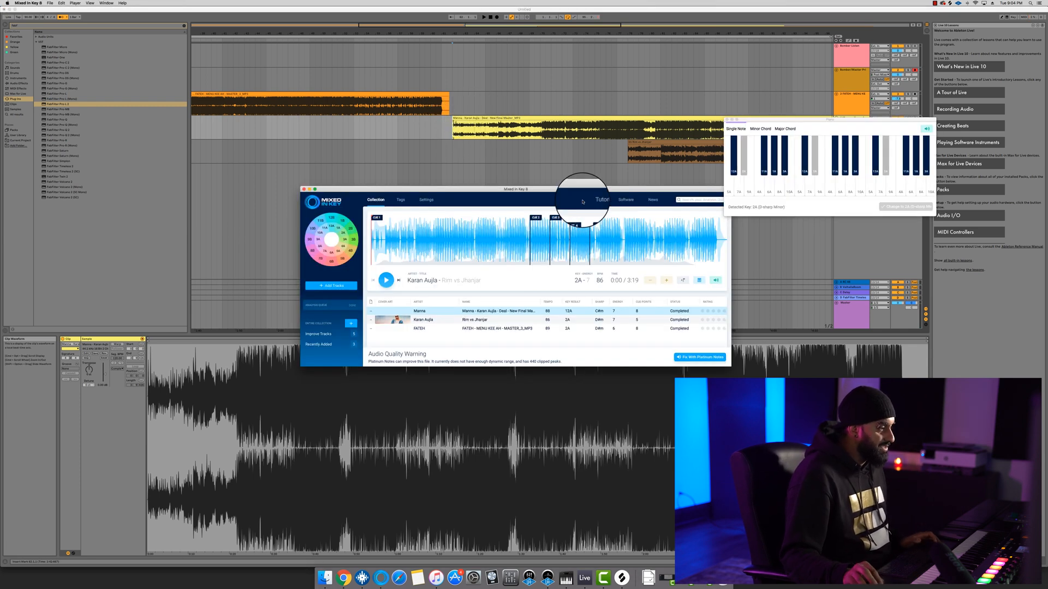
left_click(511, 328)
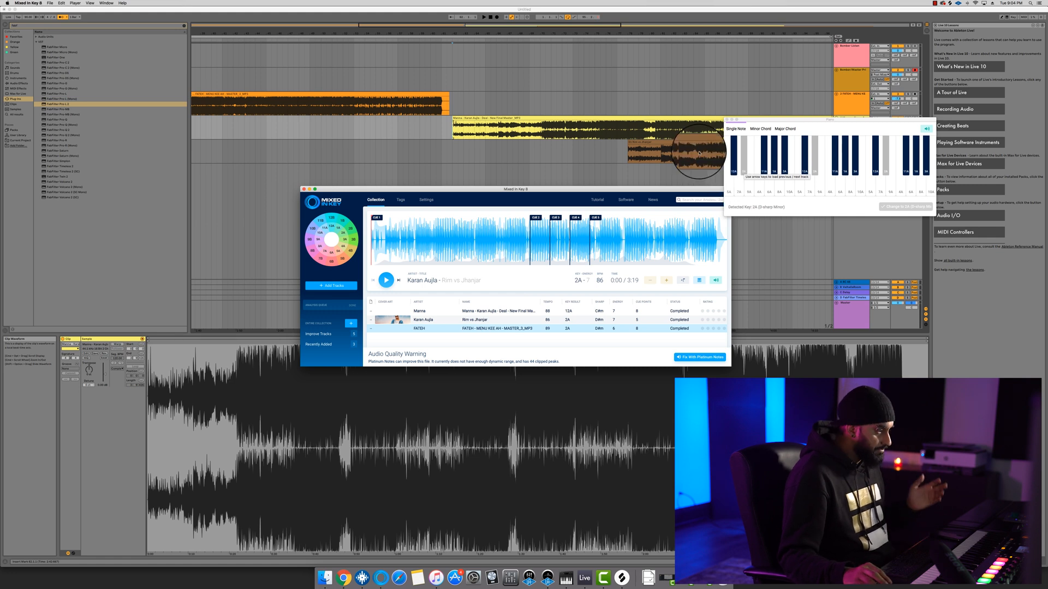
Return to Ableton Live and move the yellow clip's start marker to where its audio begins
left_click(532, 118)
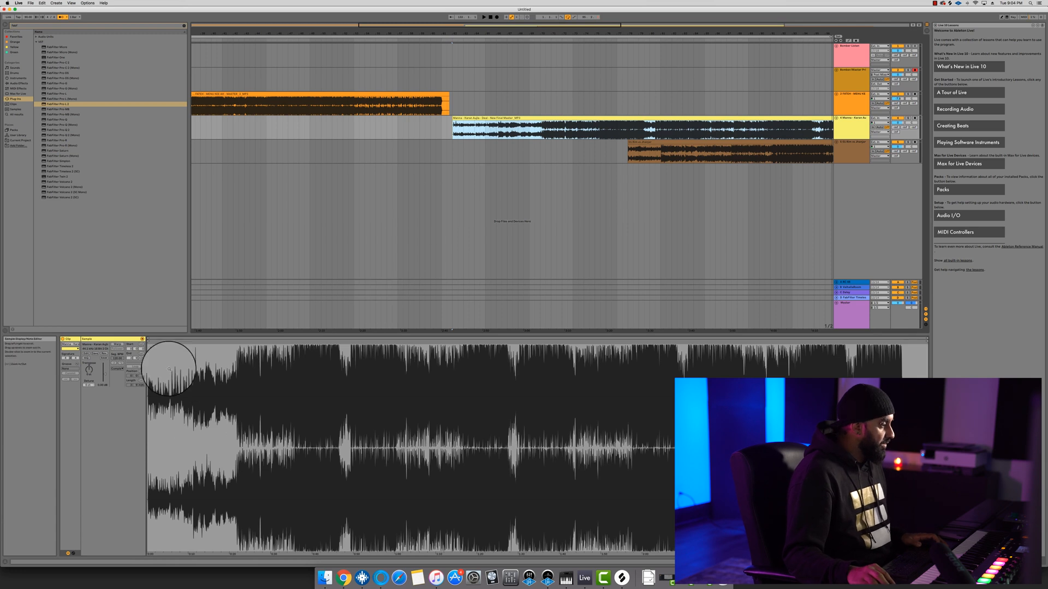
mouse_move(148, 368)
left_mouse_down()
mouse_move(149, 491)
mouse_move(149, 441)
left_mouse_up()
left_click_drag(149, 340, 184, 341)
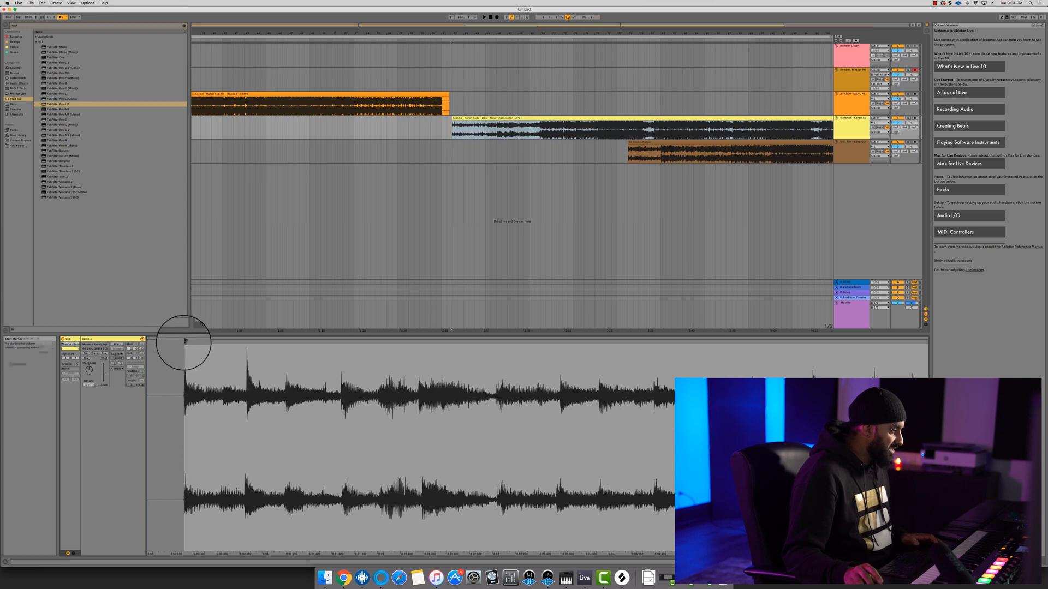
Set 1.1.1 at the yellow clip's start marker and apply Warp From Here (Straight) from that point
right_click(184, 342)
left_click(194, 350)
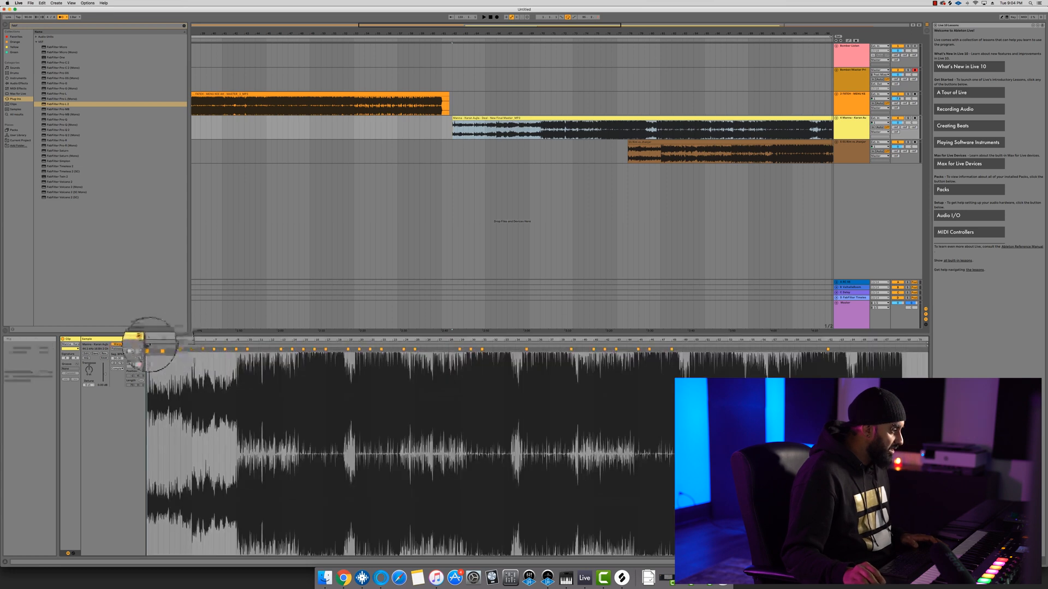
right_click(147, 344)
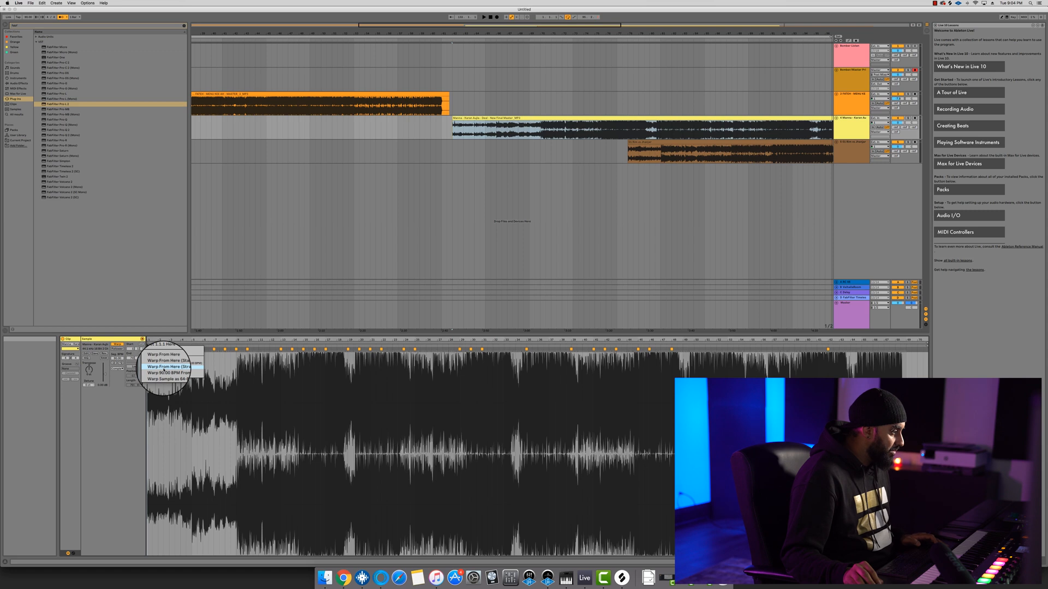
left_click(164, 368)
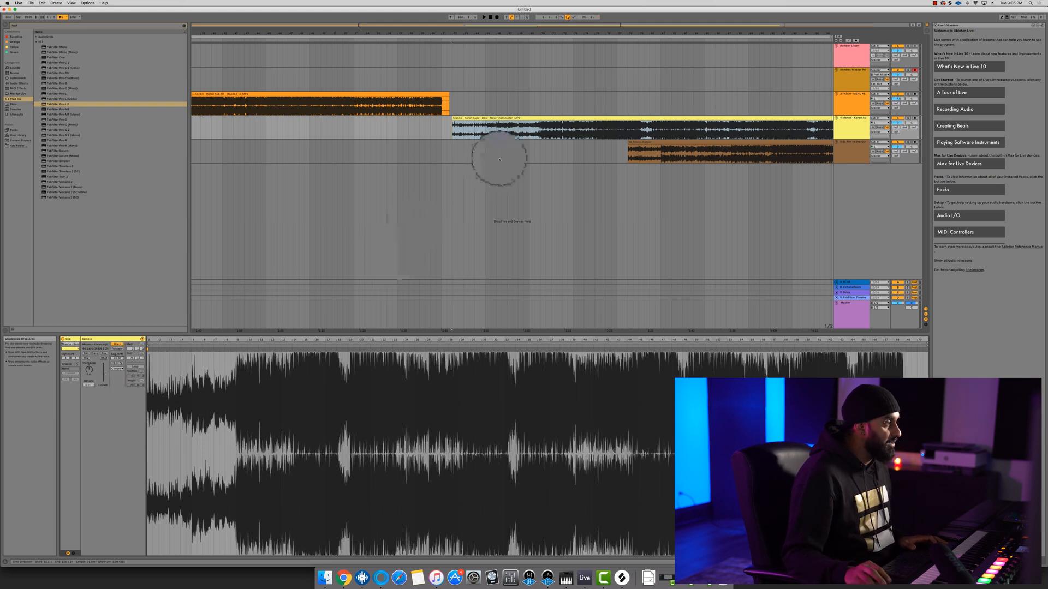
Play the yellow clip from its start and move the brown clip further along the timeline
key("space")
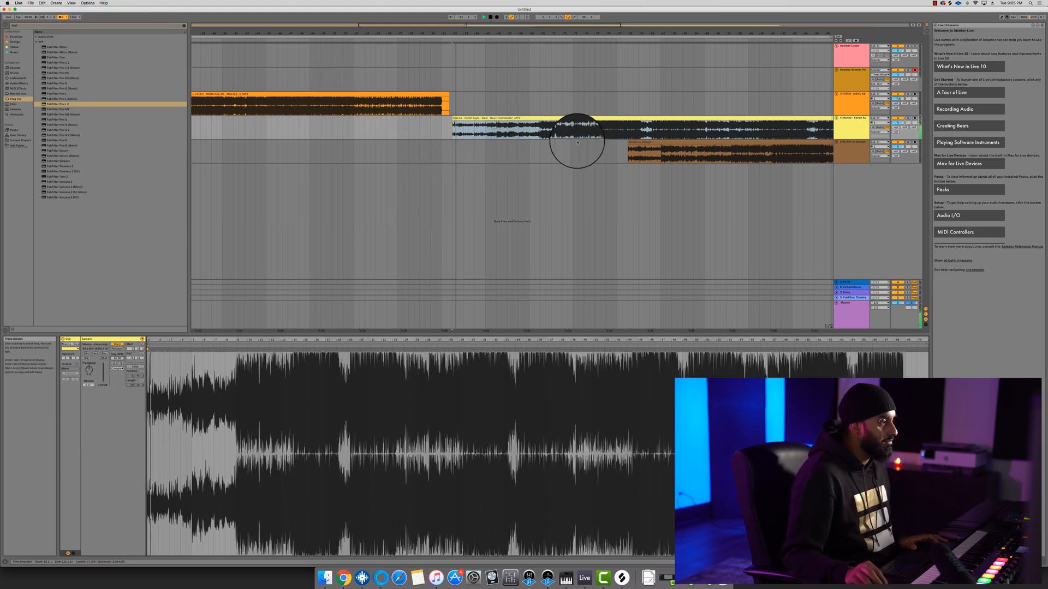
left_click_drag(657, 150, 784, 148)
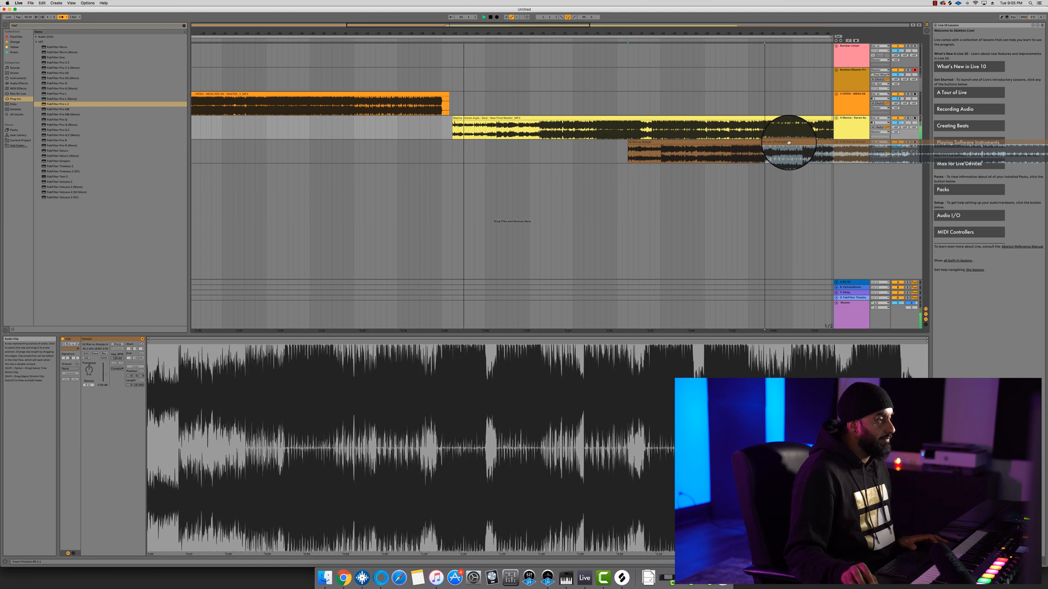
Play the yellow clip around its drop and first break, checking whether the beats line up with the grid
left_click(521, 131)
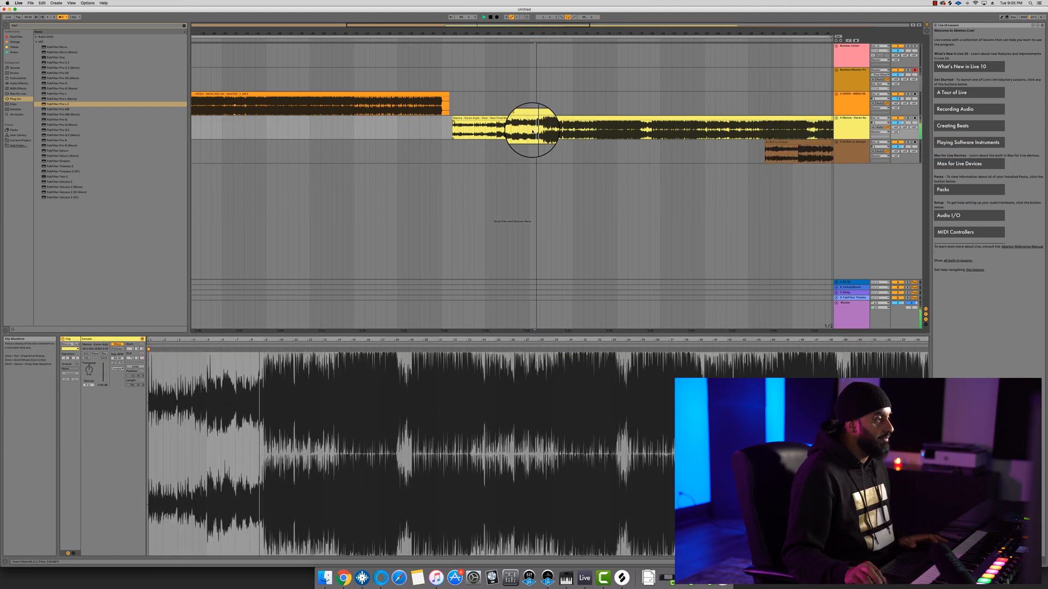
scroll(532, 131, "right", 5)
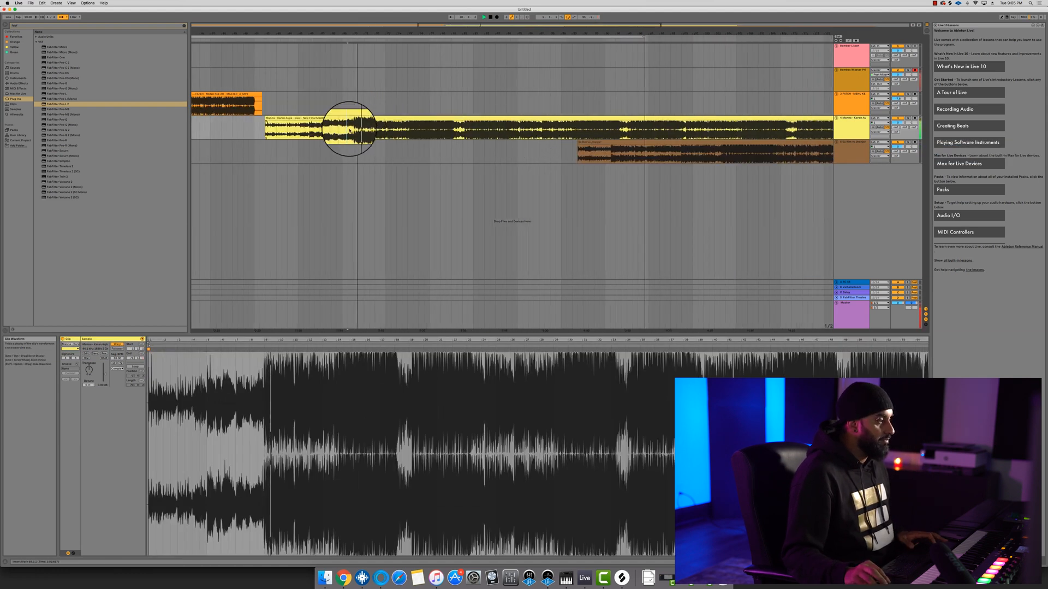
left_click(458, 132)
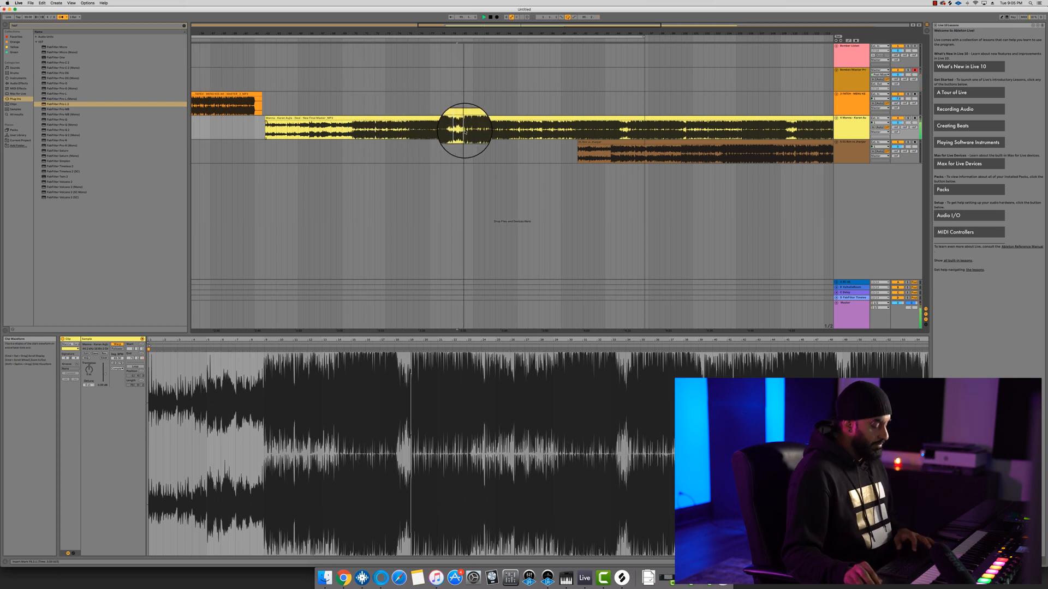
key("plus")
key("plus")
key("plus")
key("plus")
key("plus")
key("space")
key("space")
key("plus")
key("plus")
key("plus")
key("space")
key("space")
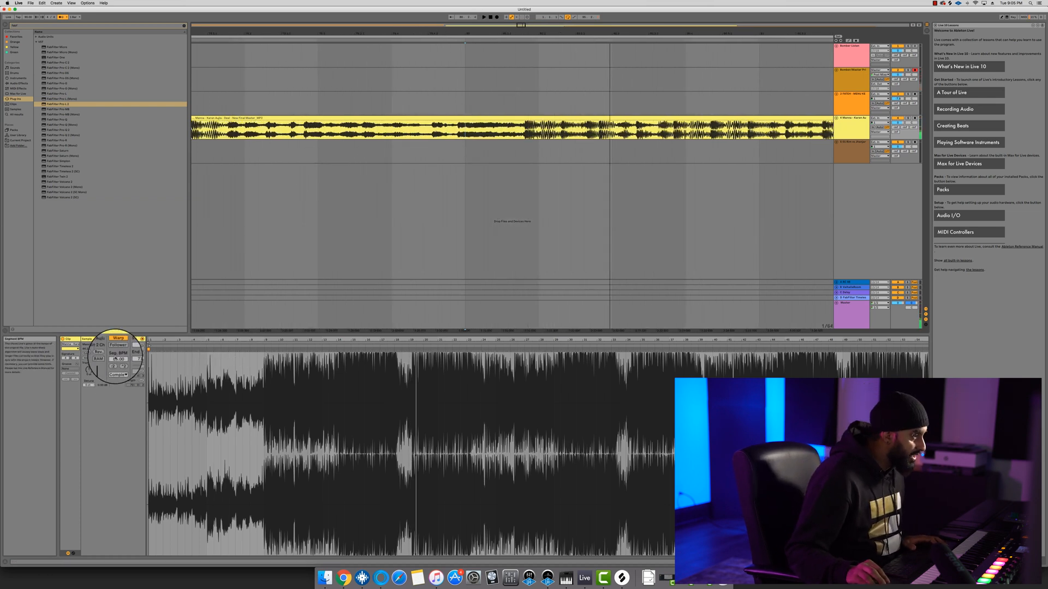
Fine-tune the yellow clip's segment BPM and replay the passage leading into the beat after its first break
left_click_drag(117, 359, 117, 359)
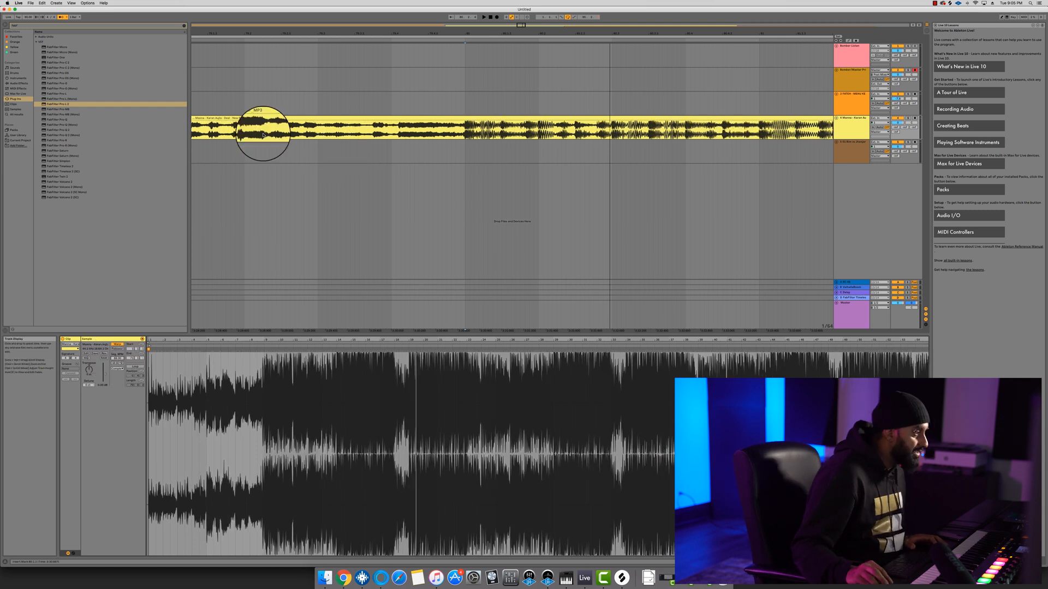
left_click(206, 129)
key("space")
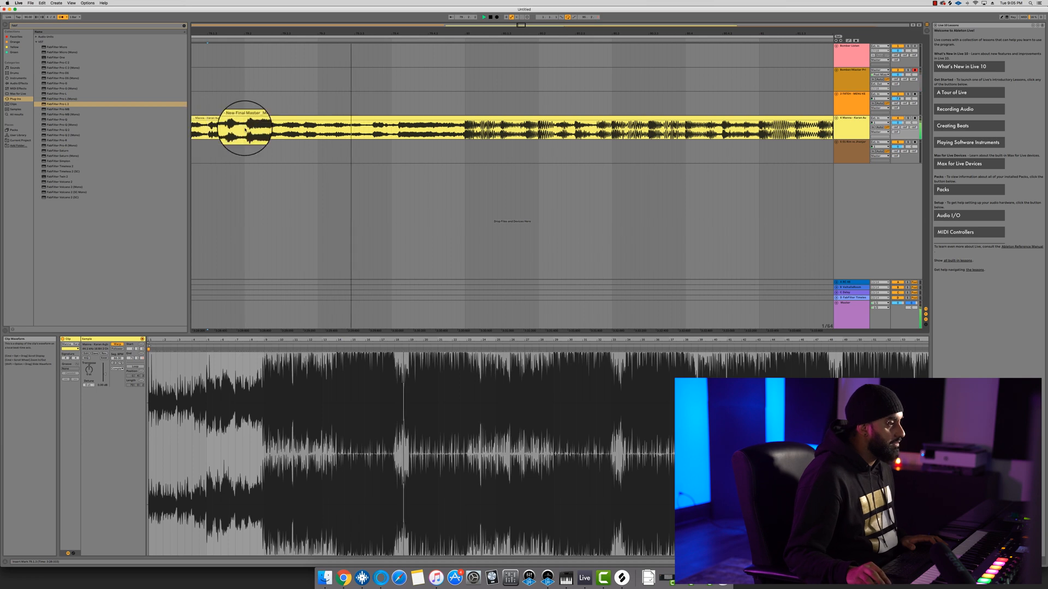
Play the yellow clip again around its first drop to check its timing across the arrangement
left_click(317, 135)
key("minus")
key("minus")
key("minus")
key("minus")
key("minus")
key("minus")
key("minus")
key("minus")
key("minus")
scroll(317, 136, "left", 2)
left_click(322, 132)
key("space")
key("space")
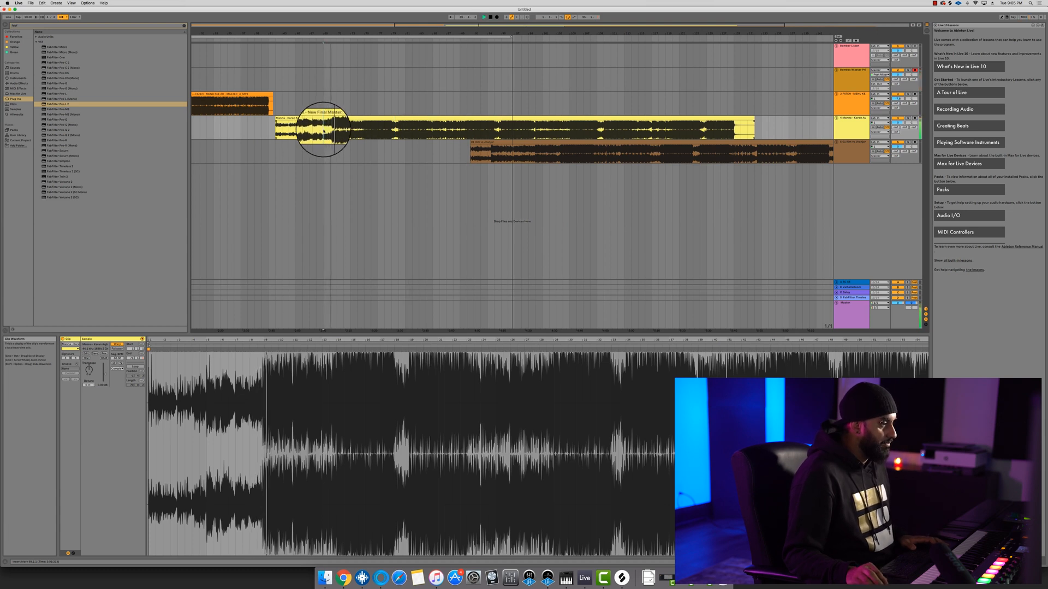
key("space")
Select the whole yellow clip and switch to Mixed In Key to compare the analysed tracks
scroll(327, 131, "left", 6)
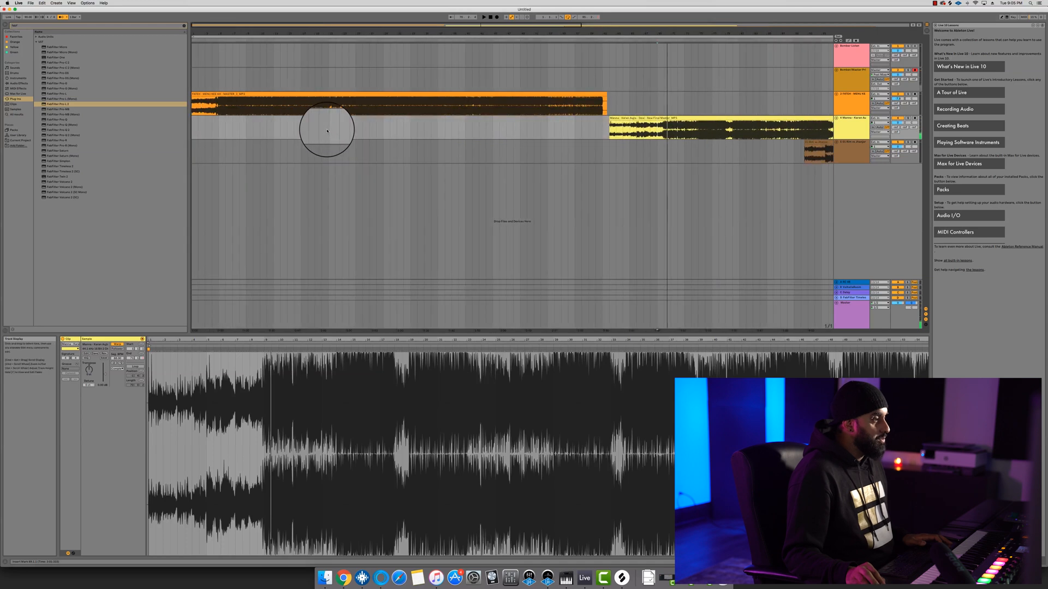
left_click(651, 118)
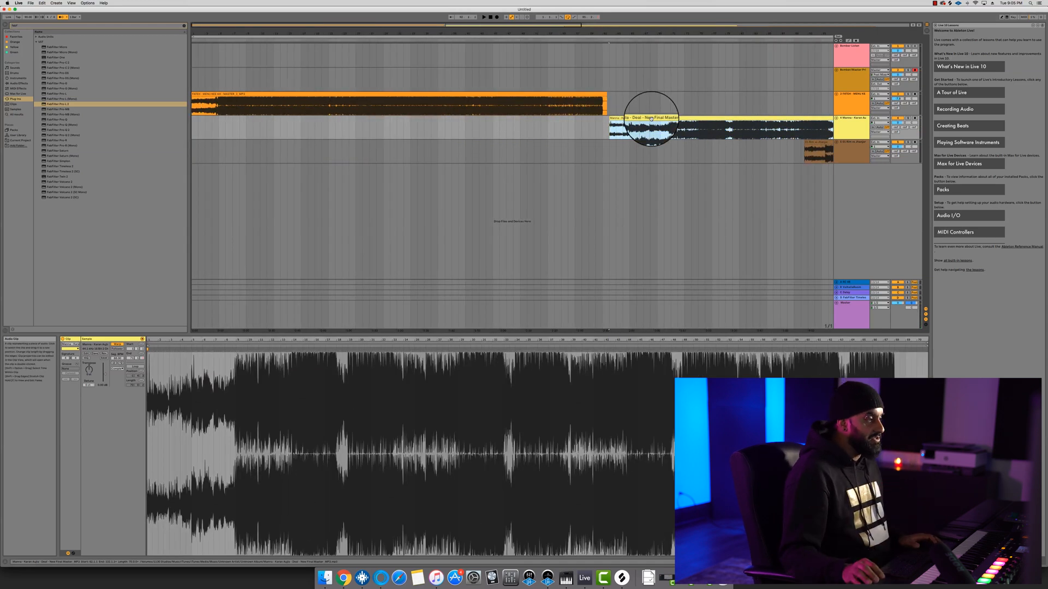
key("super+Tab")
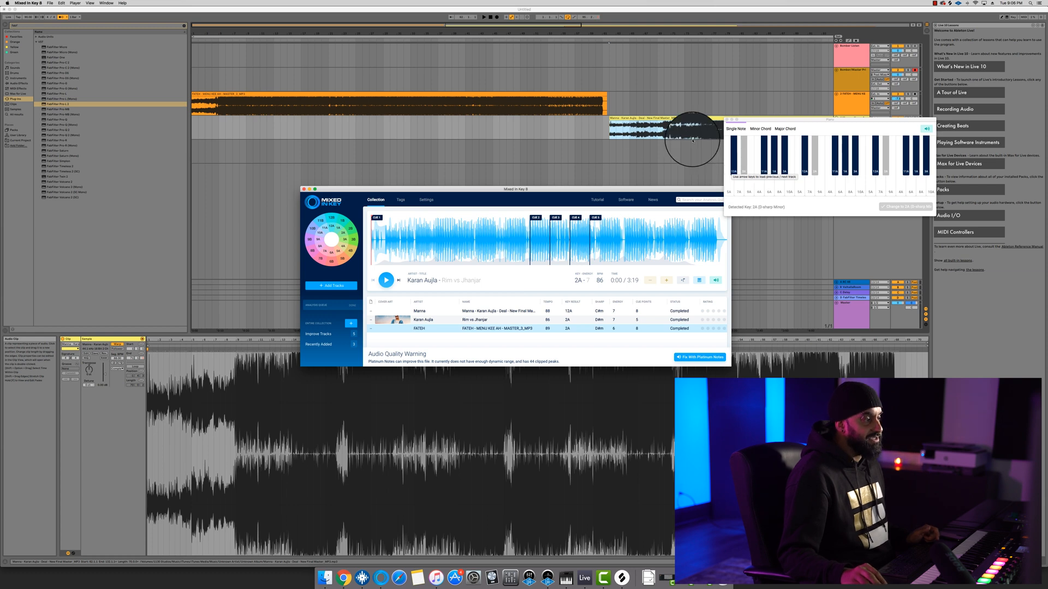
Switch back to Ableton Live and play the yellow clip's intro up to its drop
left_click(644, 118)
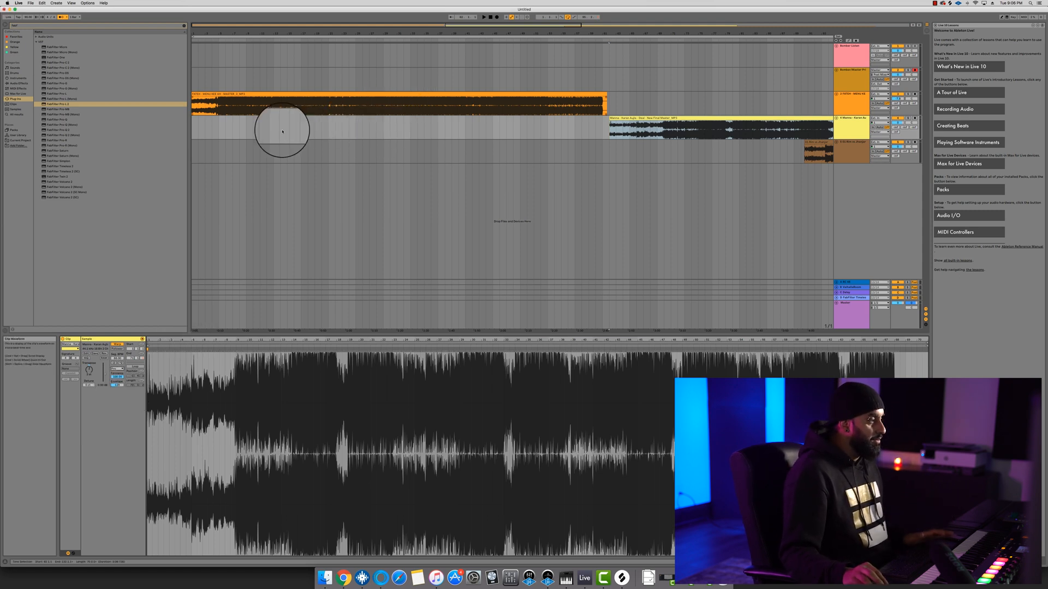
left_click(260, 126)
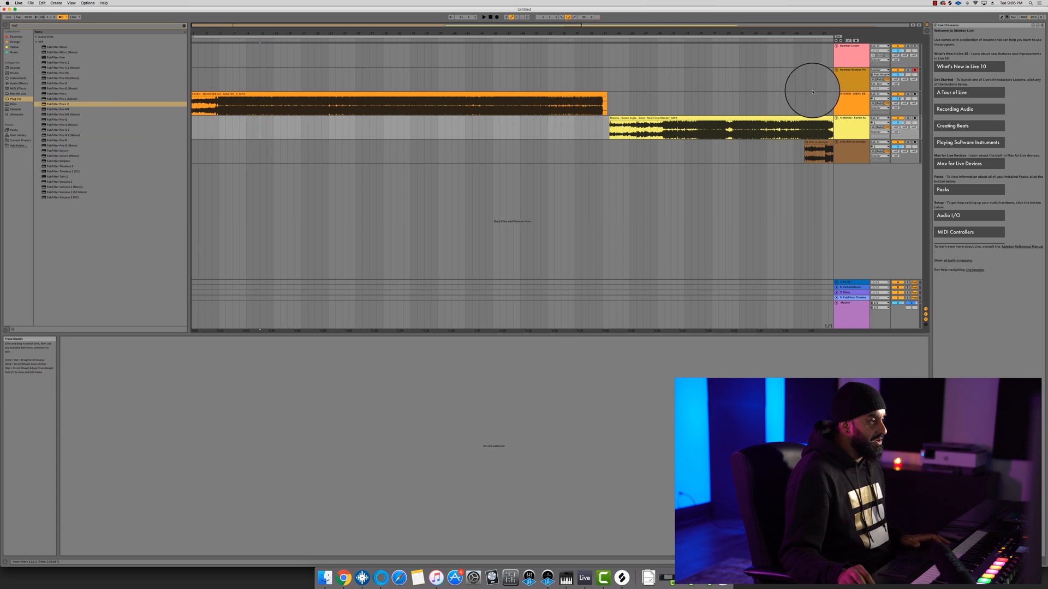
left_click(653, 118)
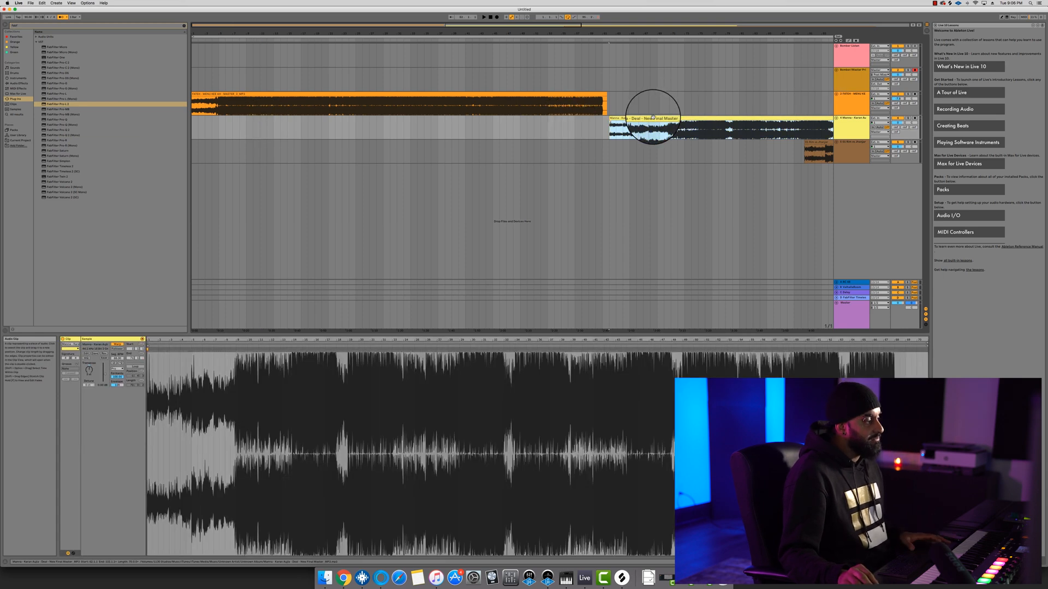
left_click(633, 133)
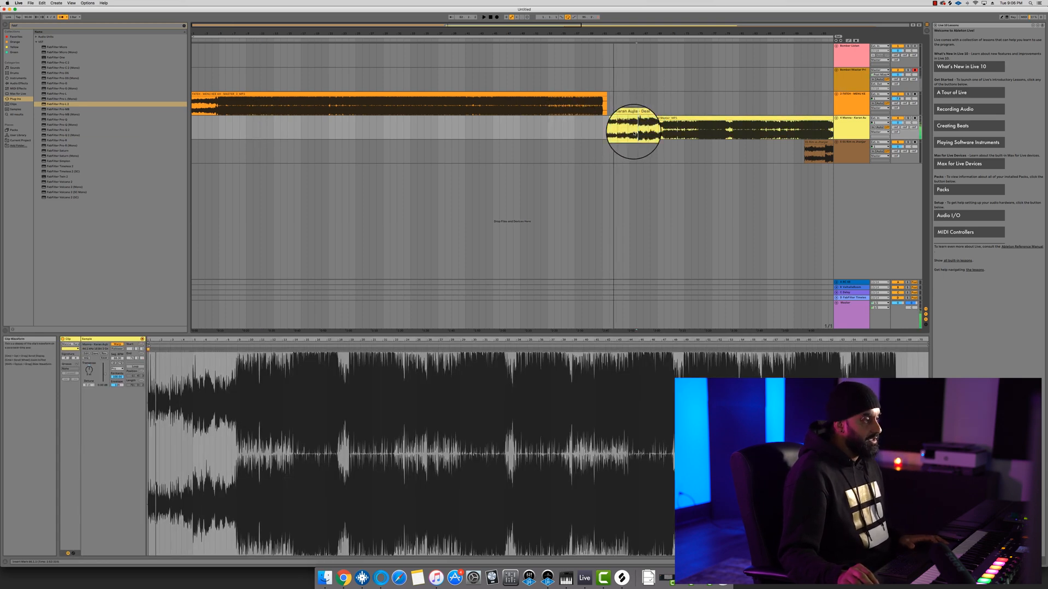
key("space")
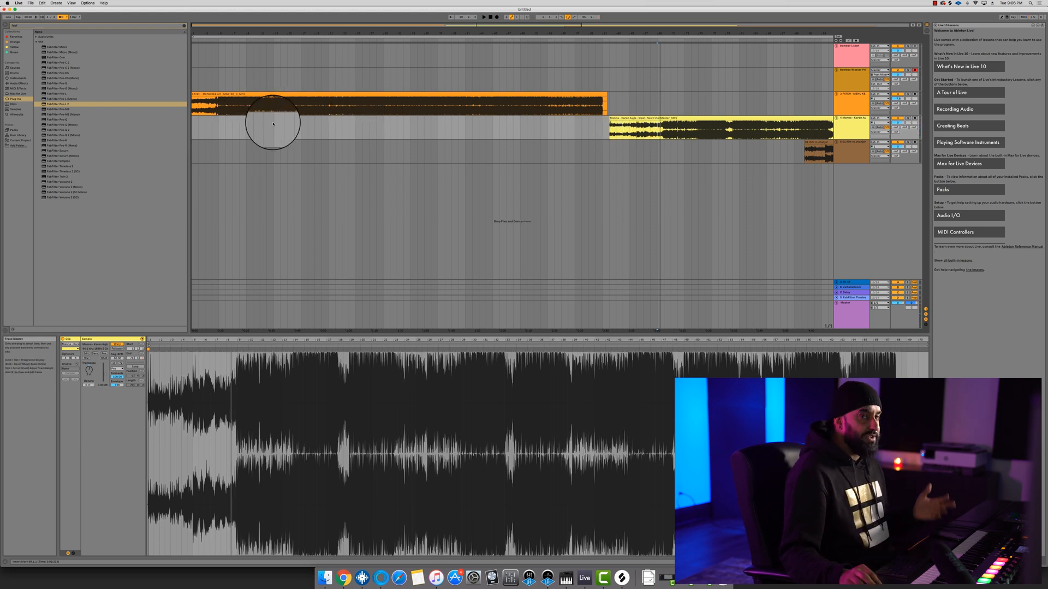
Play several passages of the orange clip to find a suitable point for bringing in the yellow clip
left_click(273, 123)
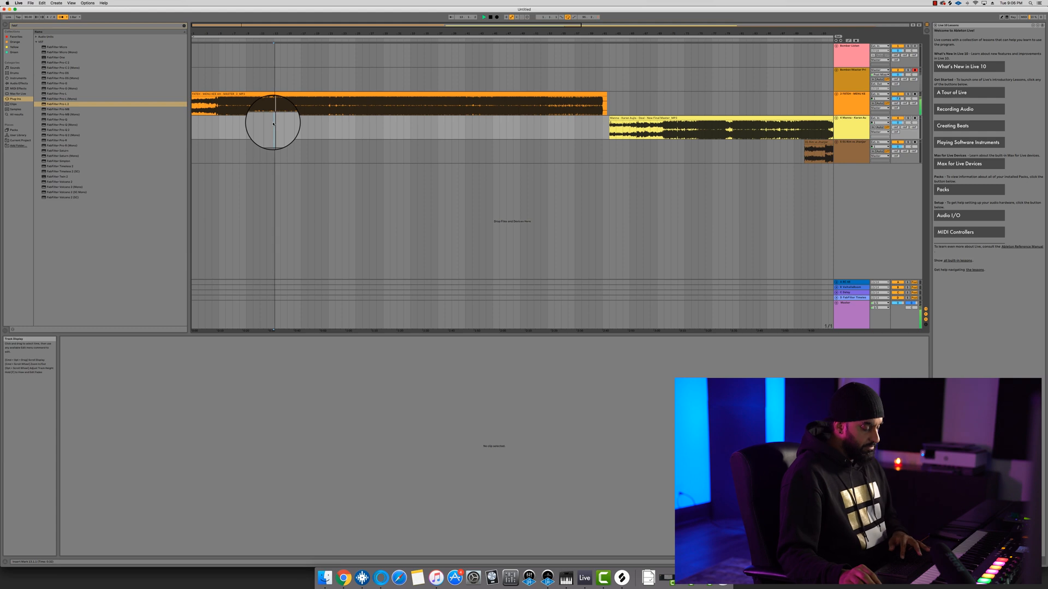
scroll(274, 124, "up", 5)
left_click(326, 125)
key("space")
key("space")
left_click(353, 126)
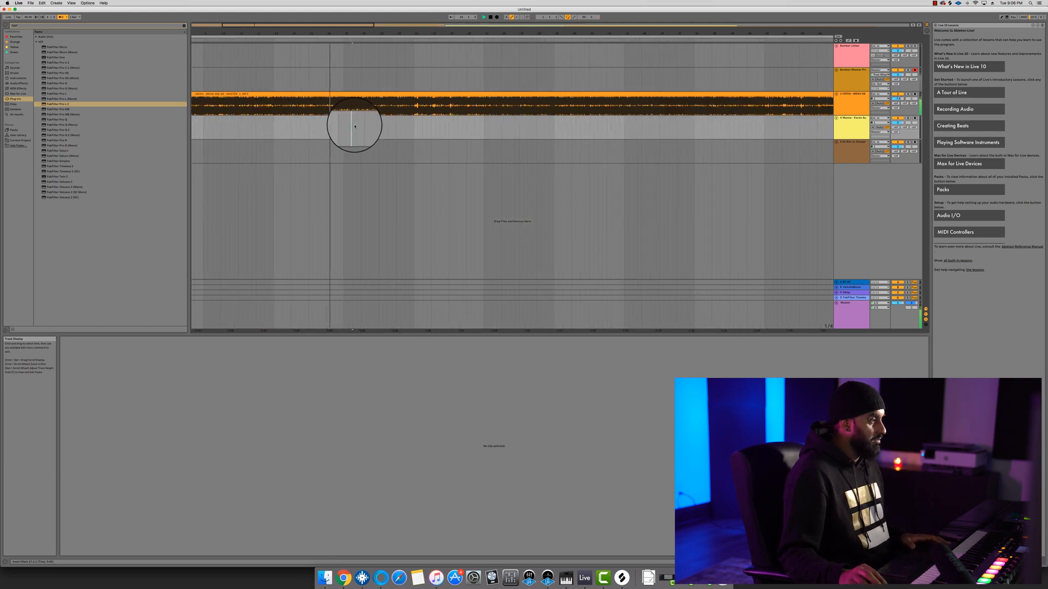
left_click(417, 125)
key("space")
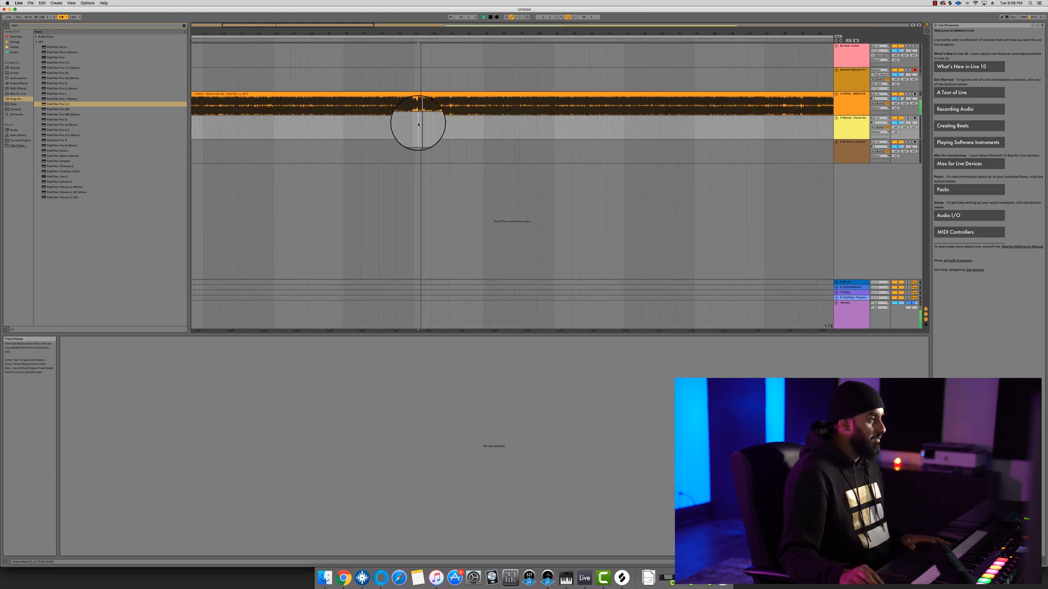
left_click(479, 126)
scroll(478, 126, "right", 5)
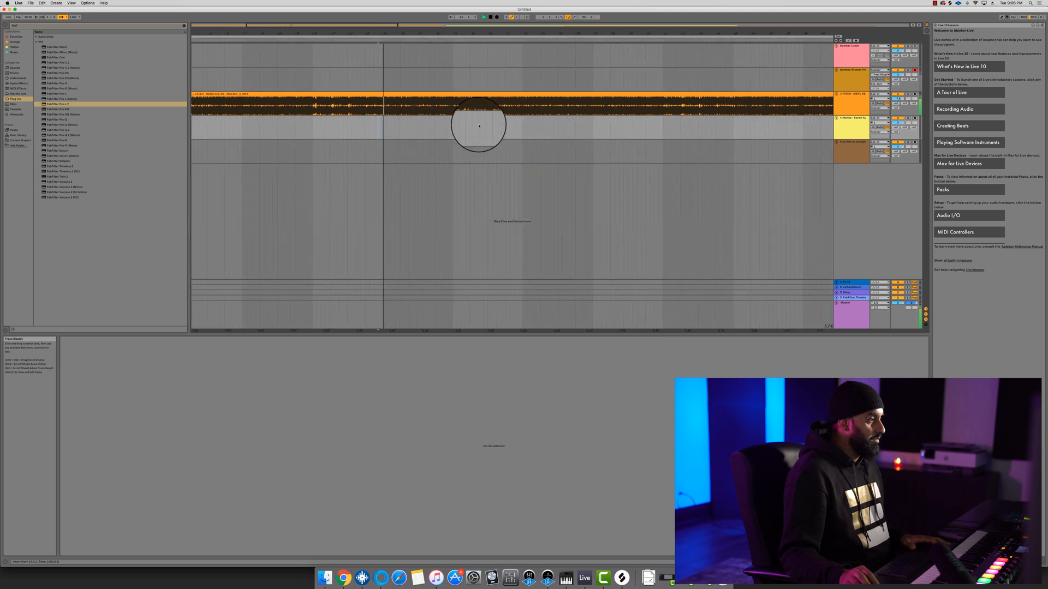
scroll(443, 124, "right", 5)
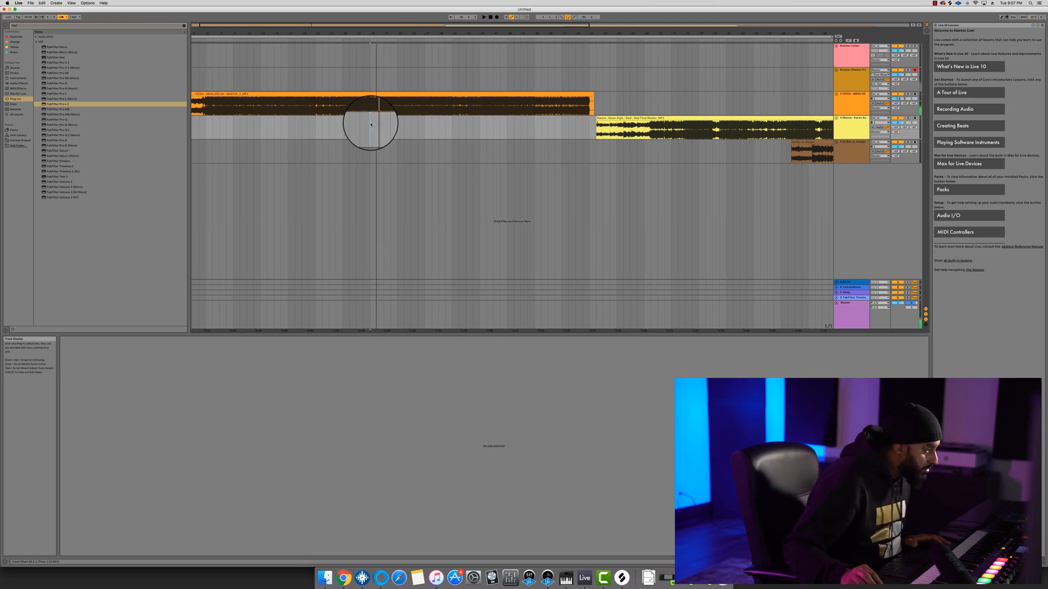
Move the yellow clip earlier on its track so that it overlaps the second half of the orange clip
left_click(598, 123)
left_click_drag(599, 124, 402, 125)
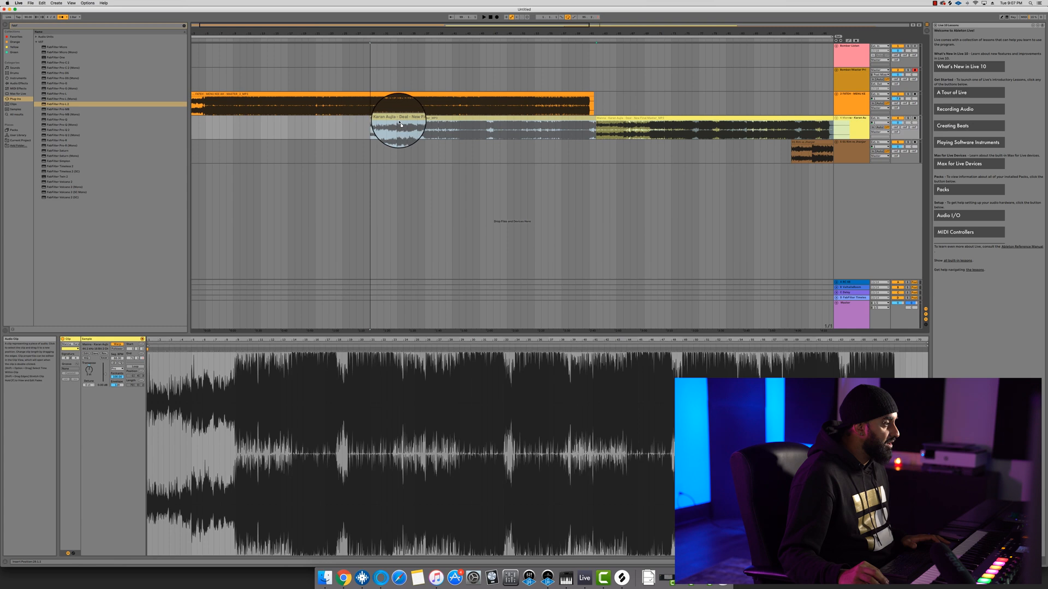
left_click_drag(483, 120, 484, 119)
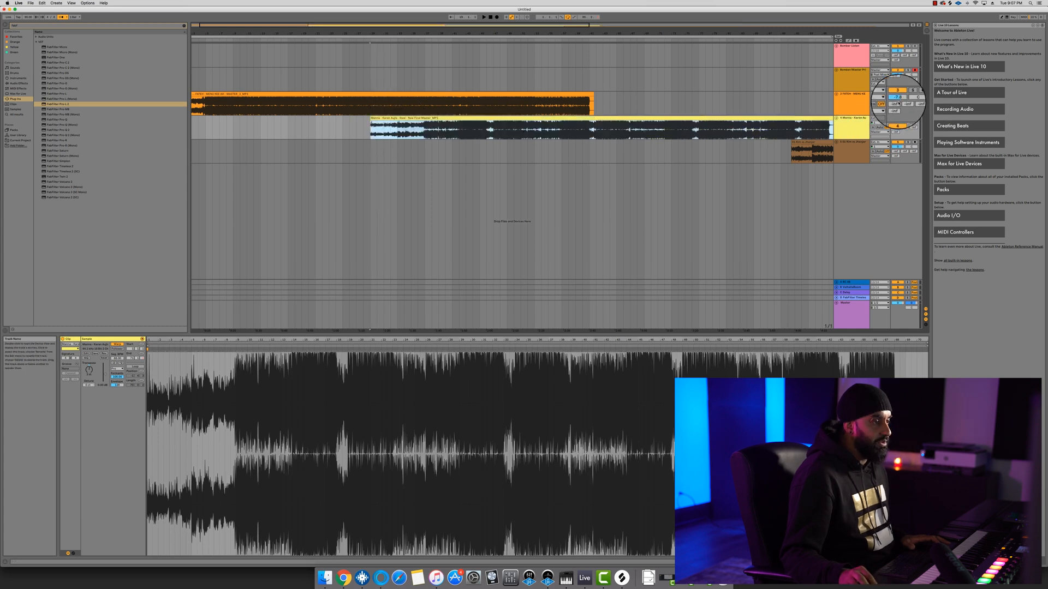
Solo the orange clip's track and play it briefly beneath the yellow clip's intro to locate the transition point
left_click(908, 94)
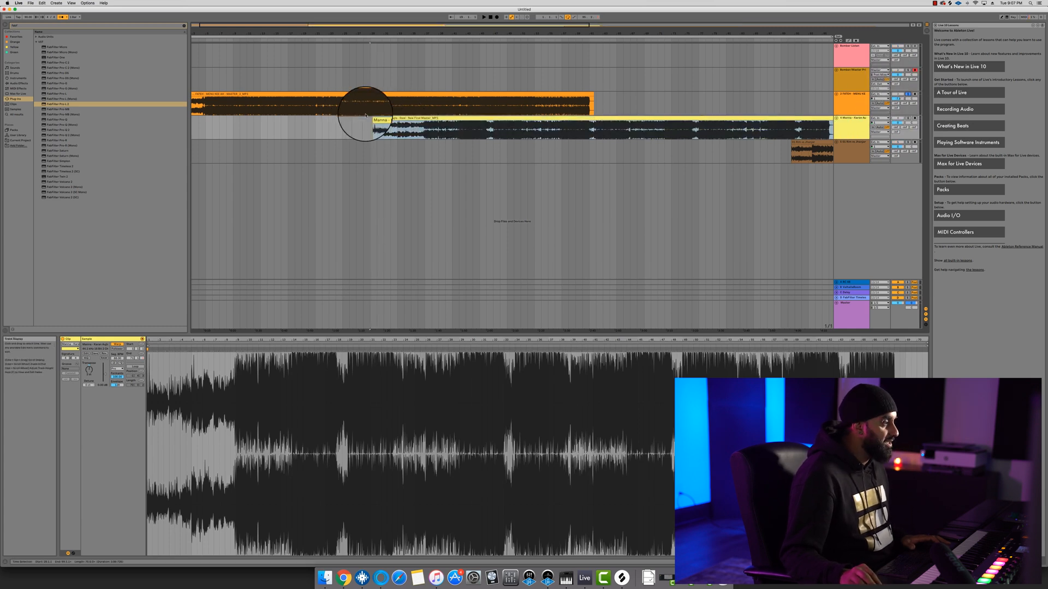
left_click(391, 109)
key("space")
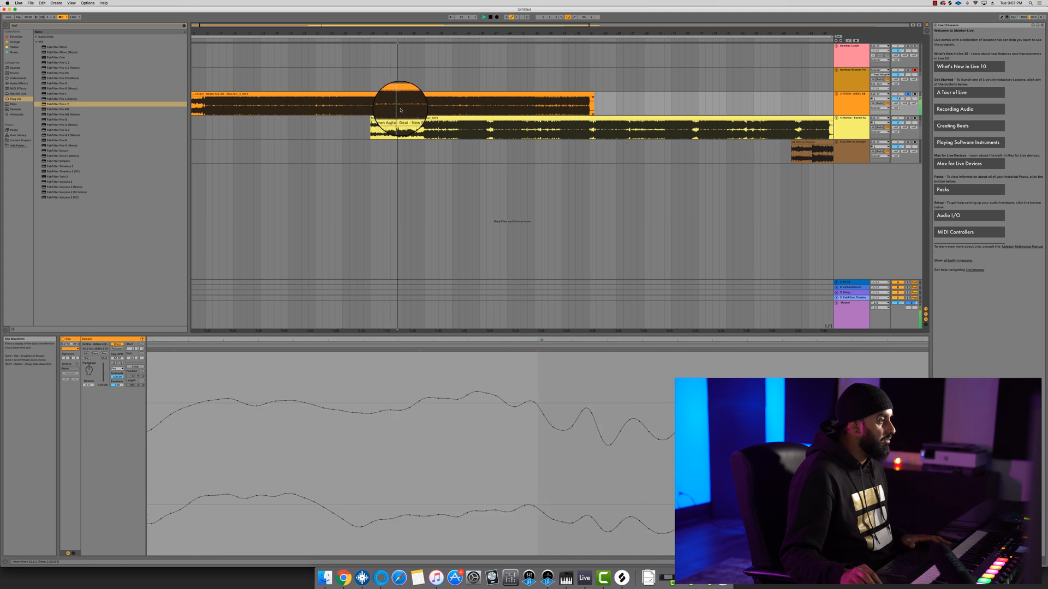
key("space")
Shift the yellow clip earlier to put its drop at the transition point, and delete the orange clip's remainder beyond that point
left_click(417, 118)
left_click_drag(415, 123, 386, 113)
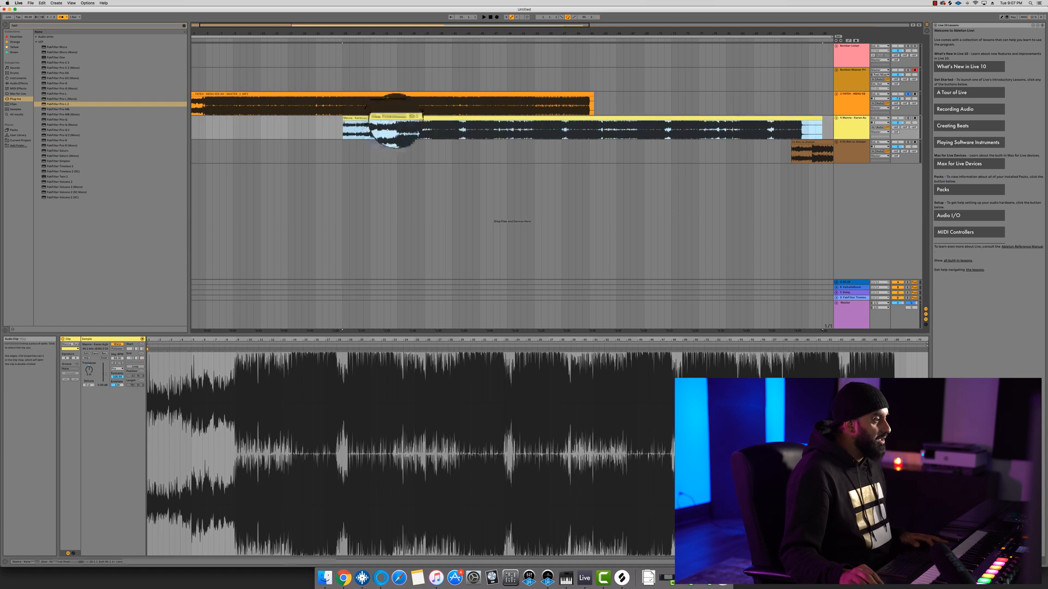
left_click(396, 100)
key("Delete")
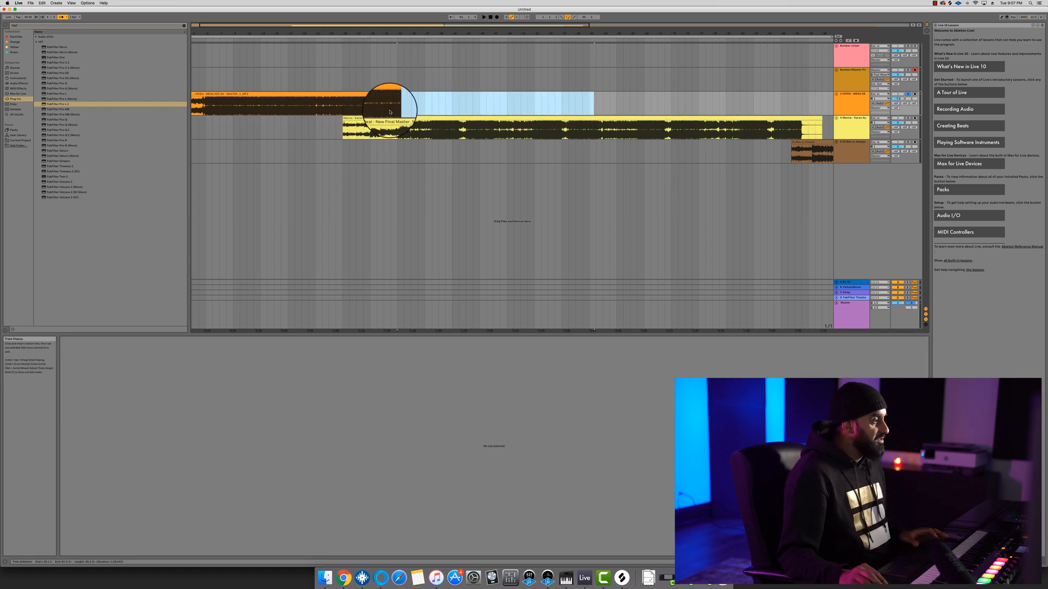
Play both tracks together from before the overlap to check the transition from the orange clip into the yellow clip
left_click(329, 128)
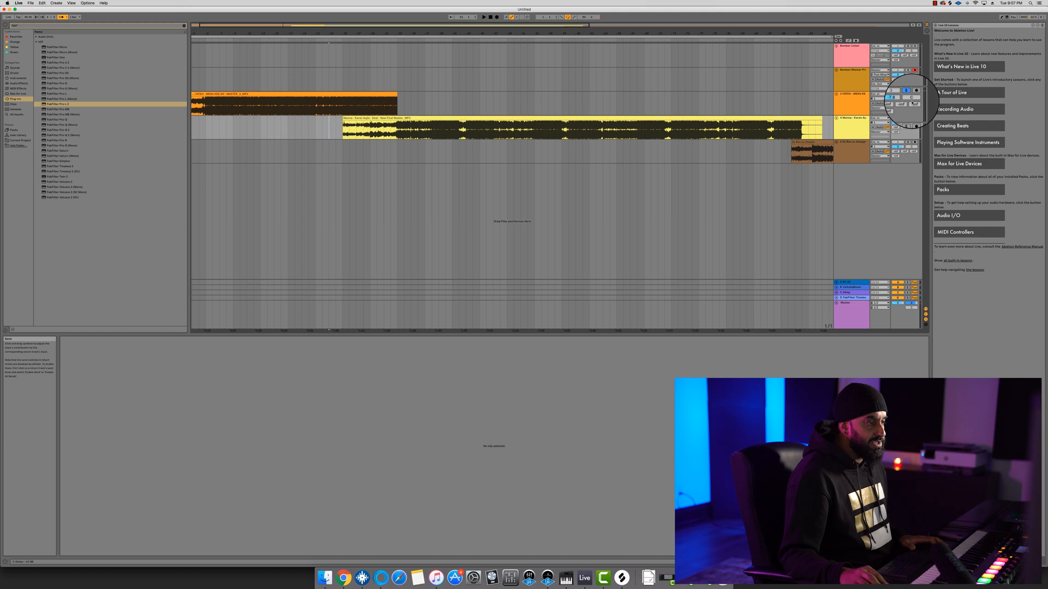
key("space")
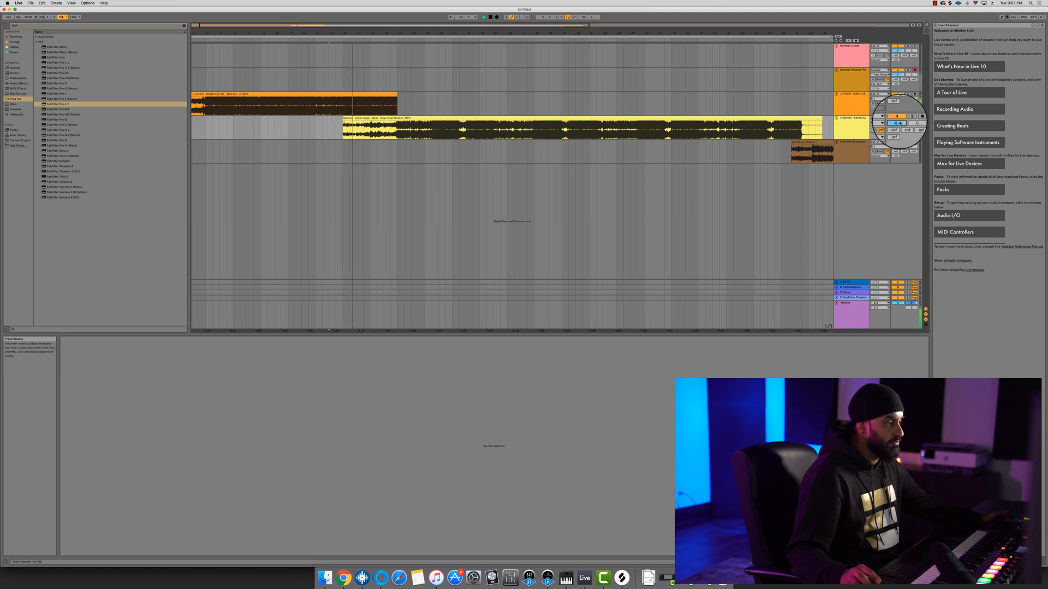
left_click(385, 133)
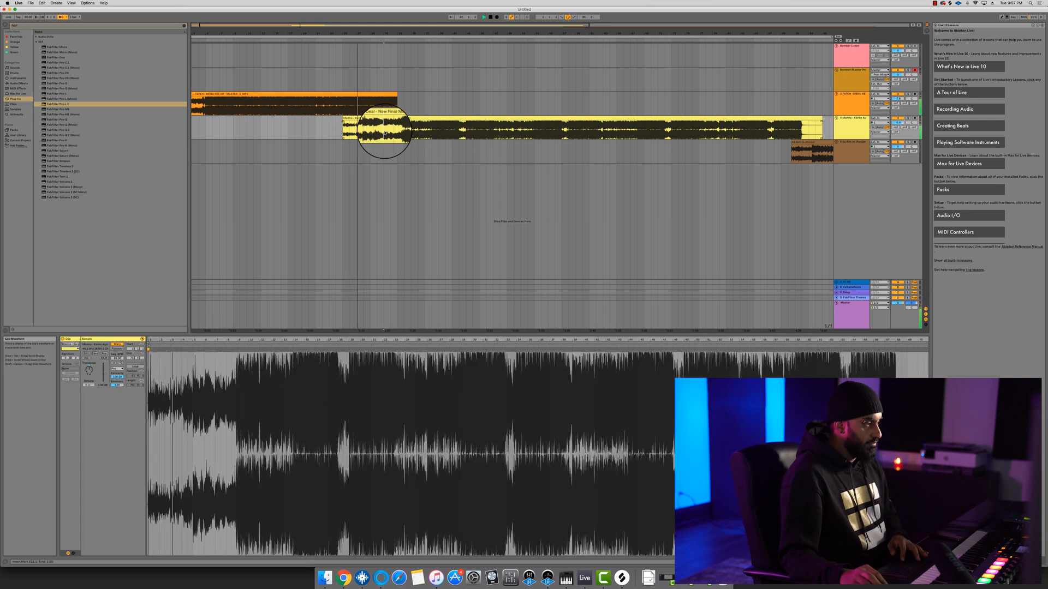
scroll(376, 139, "up", 3)
left_click(402, 106)
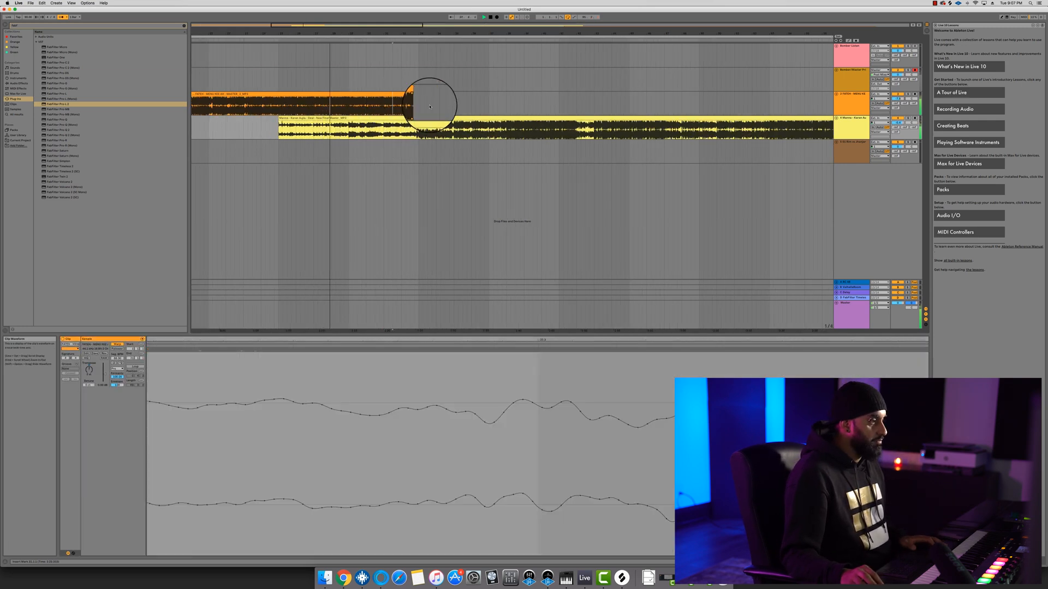
scroll(491, 110, "down", 5)
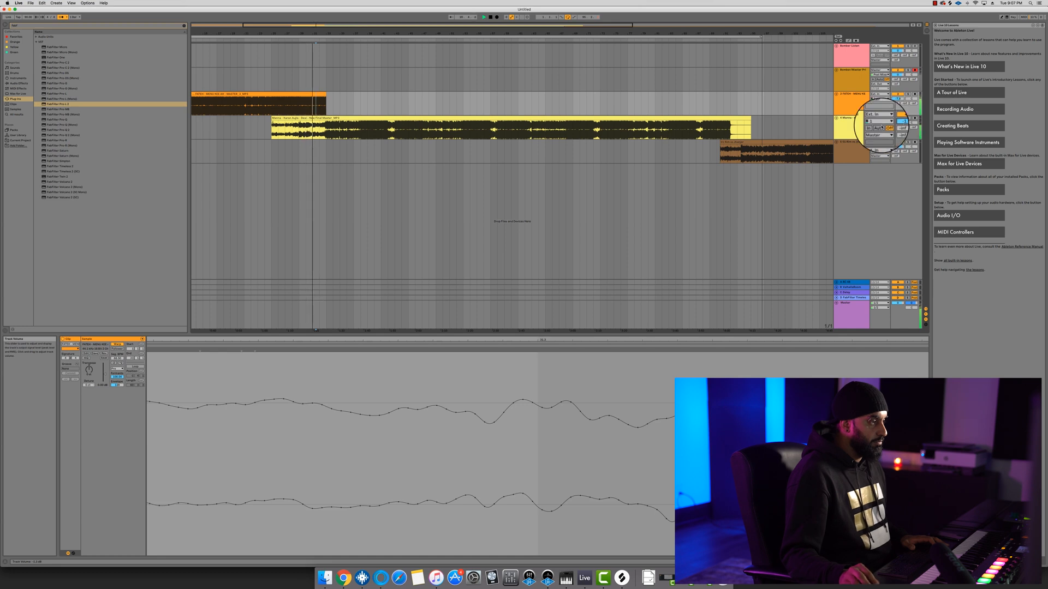
Trim the yellow clip's end back to roughly half its length and move the brown clip to start just after it
left_click(748, 142)
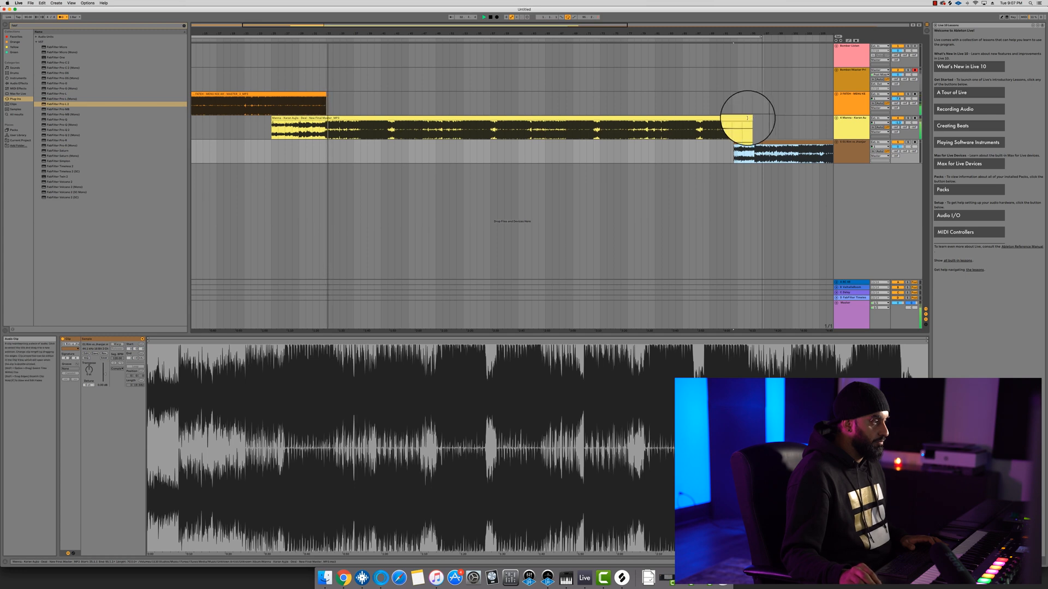
mouse_move(754, 150)
left_mouse_down()
mouse_move(786, 149)
mouse_move(766, 143)
left_mouse_up()
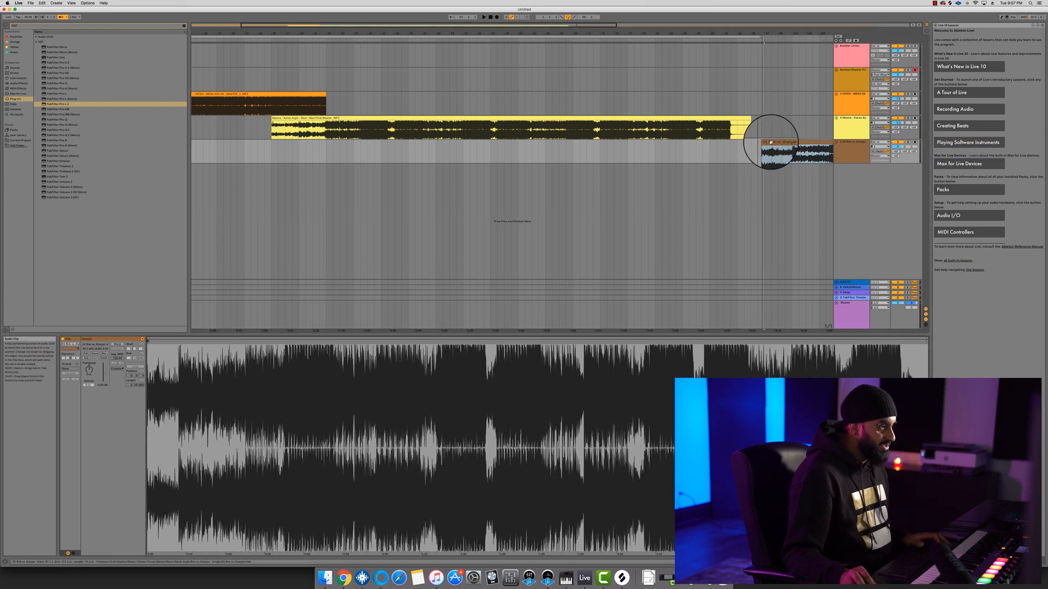
left_click_drag(750, 118, 531, 137)
left_click_drag(811, 143, 567, 143)
Set 1.1.1 at the brown clip's first strong transient and change the clip's warp mode
mouse_move(149, 358)
left_mouse_down()
mouse_move(149, 381)
mouse_move(146, 355)
mouse_move(310, 348)
left_mouse_up()
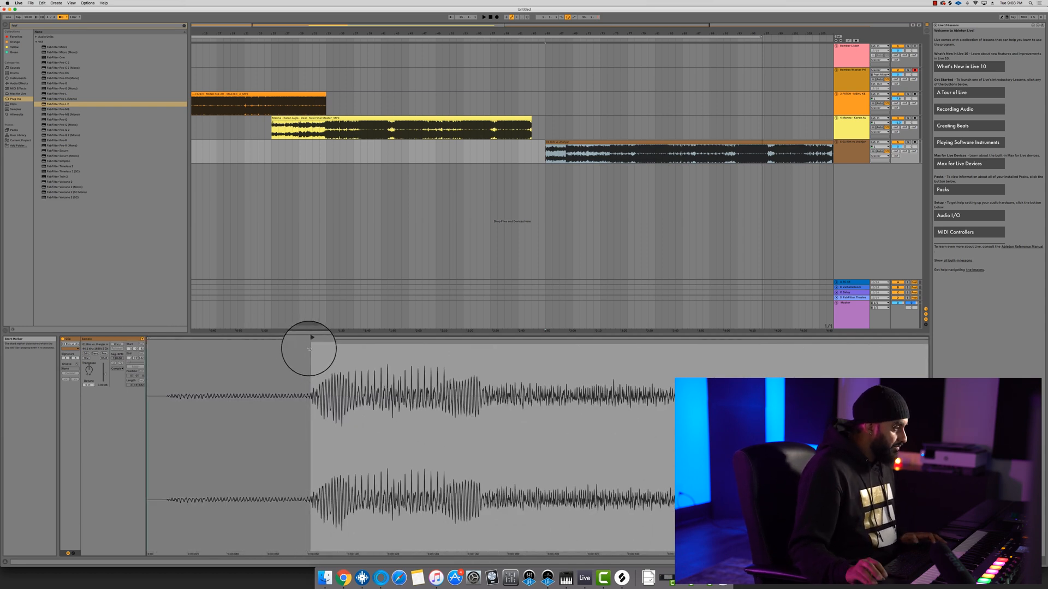
right_click(312, 341)
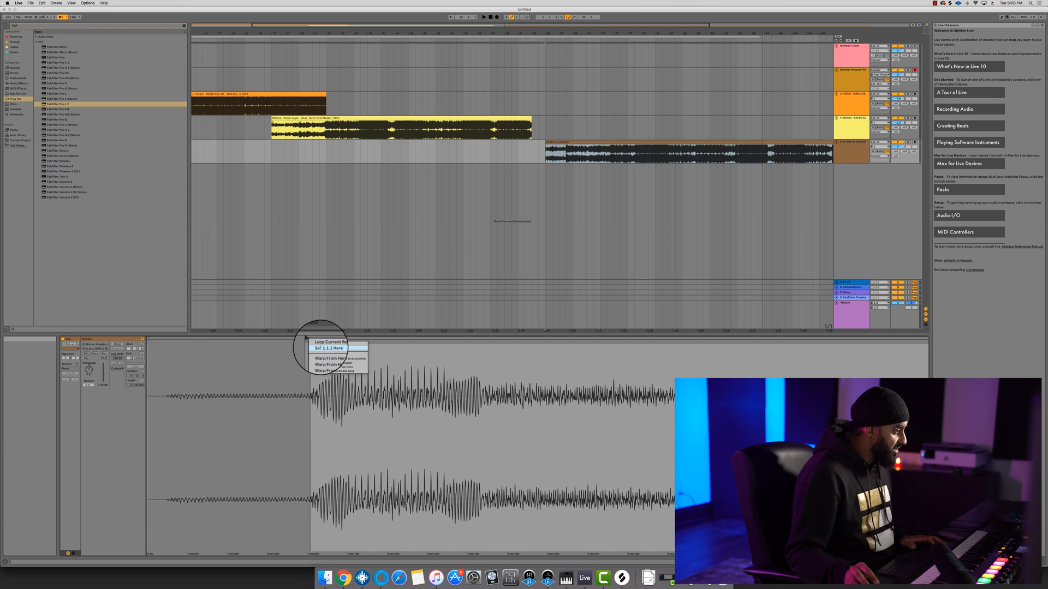
left_click(321, 349)
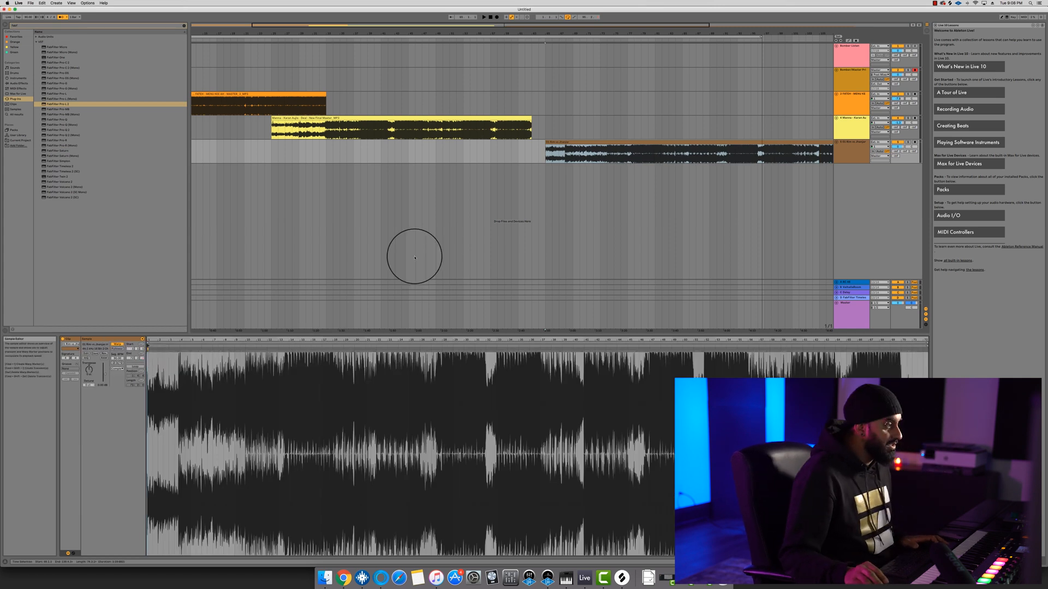
left_click(117, 369)
left_click(118, 393)
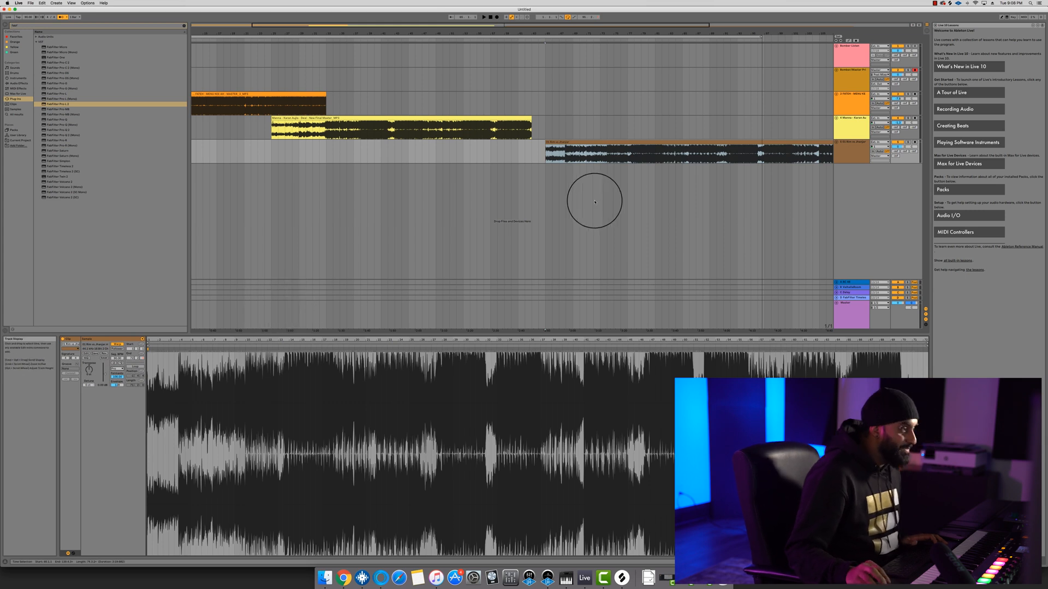
Play the brown clip's intro from its start to check the new warping
left_click(566, 147)
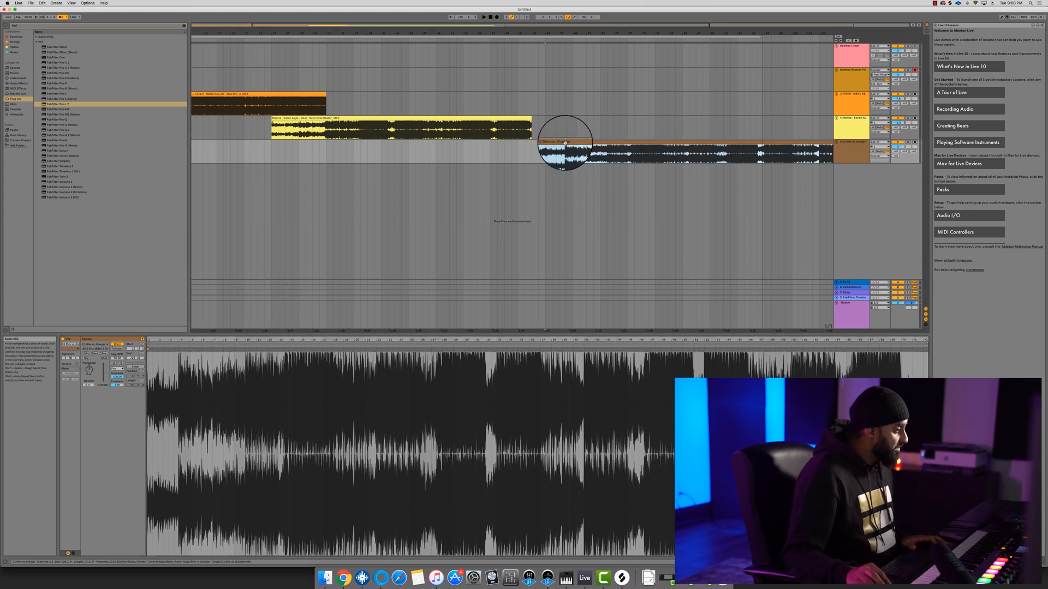
key("space")
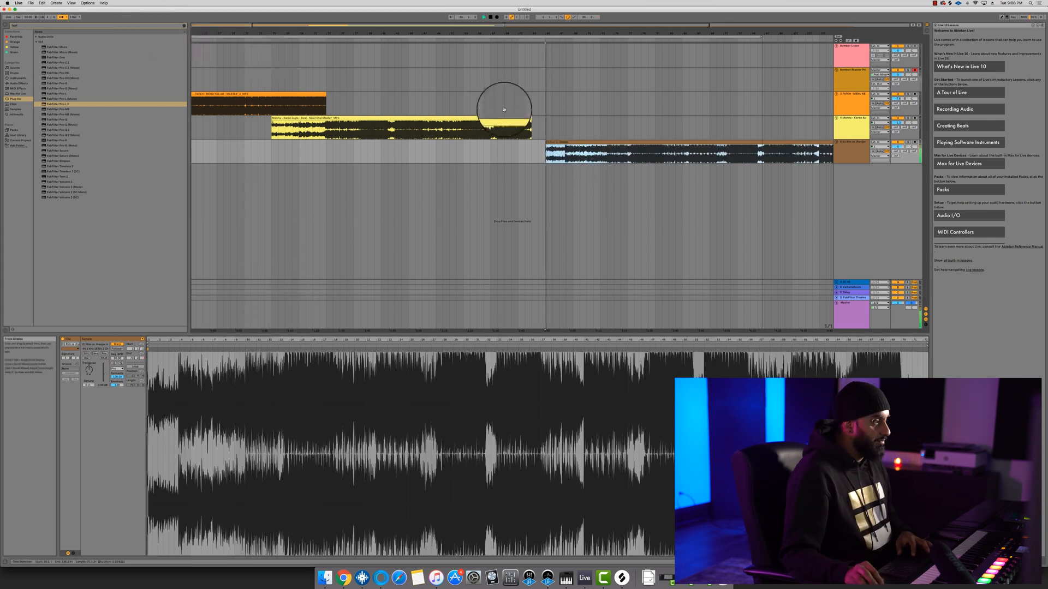
left_click(556, 155)
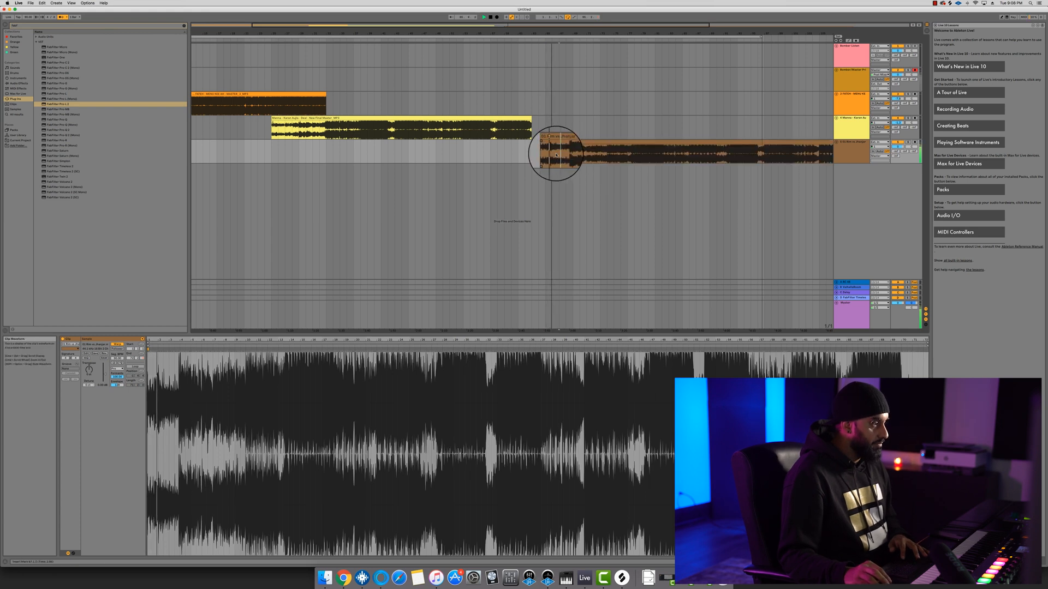
Cut off the short opening section of the brown clip and select the whole remaining clip
left_click(554, 156)
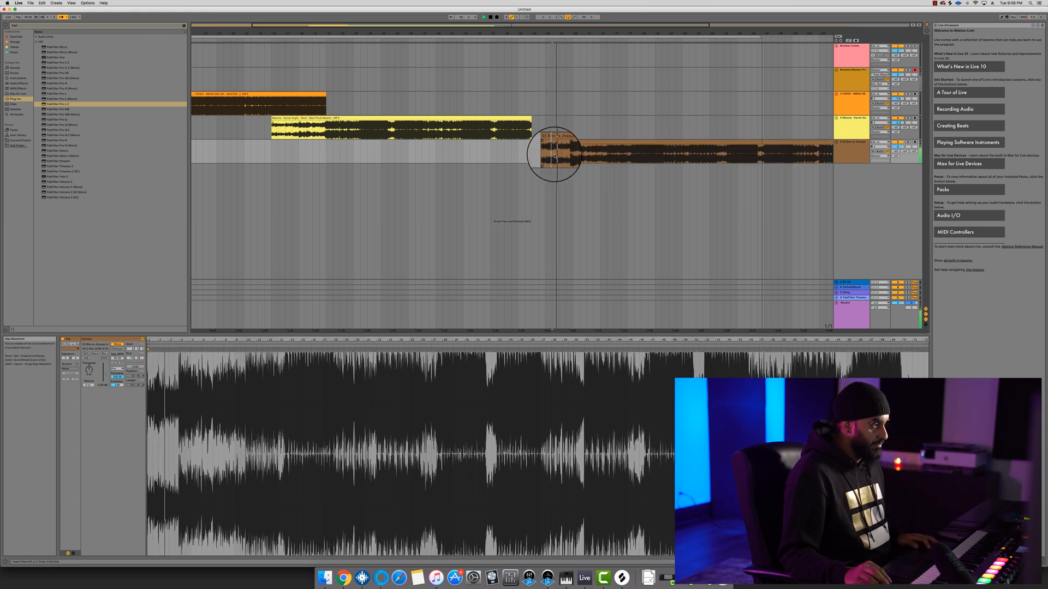
left_click(548, 142)
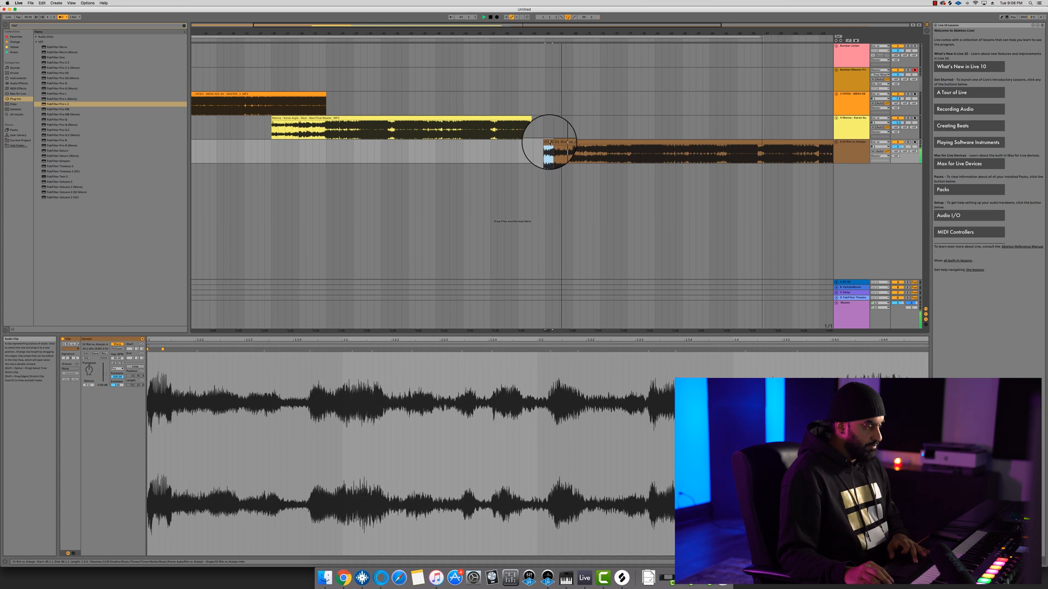
left_click(554, 153)
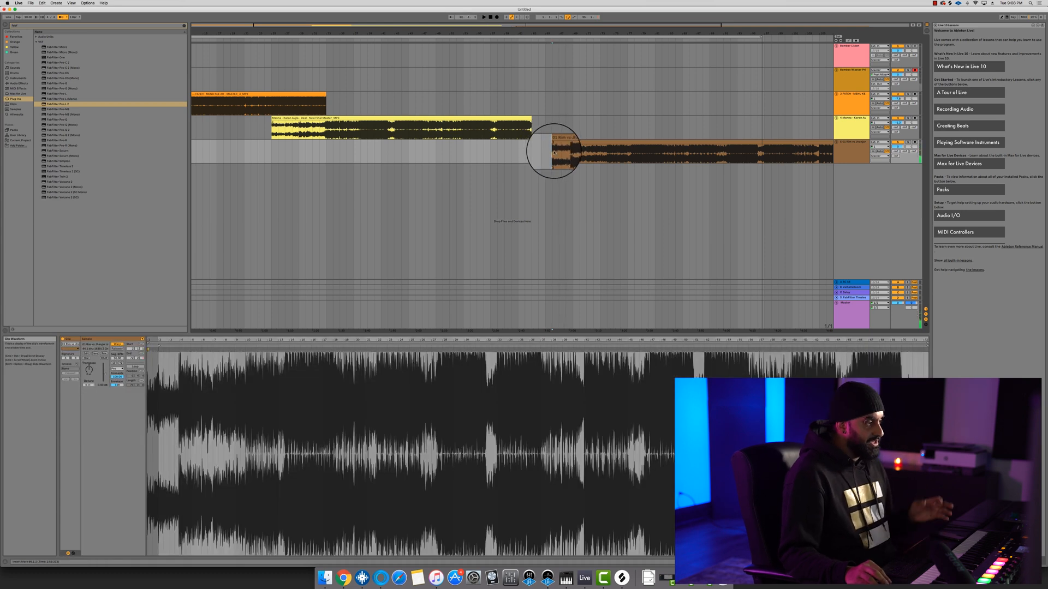
left_click_drag(553, 152, 572, 154)
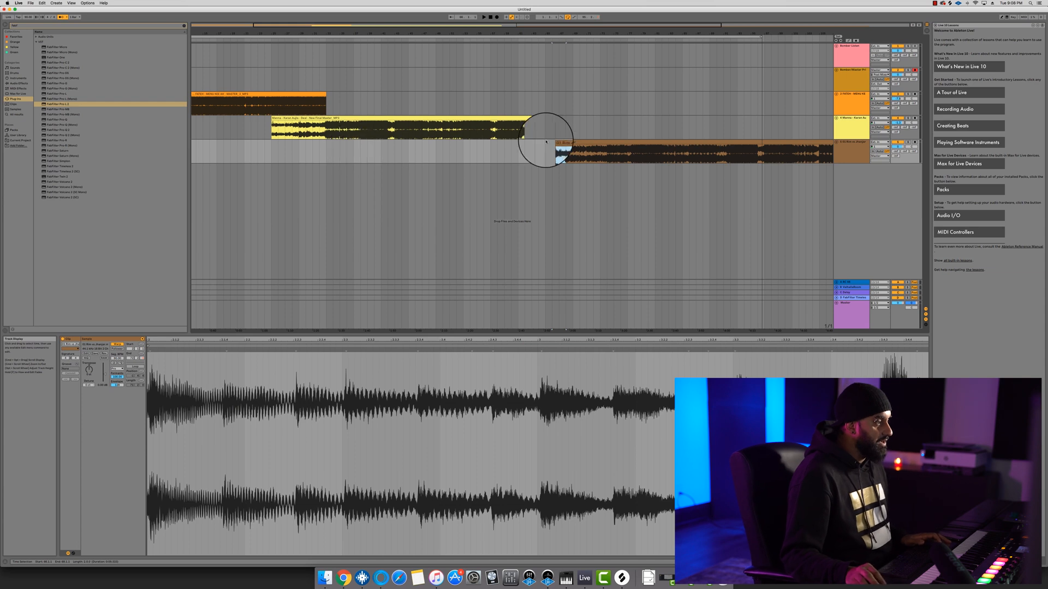
left_click(568, 142)
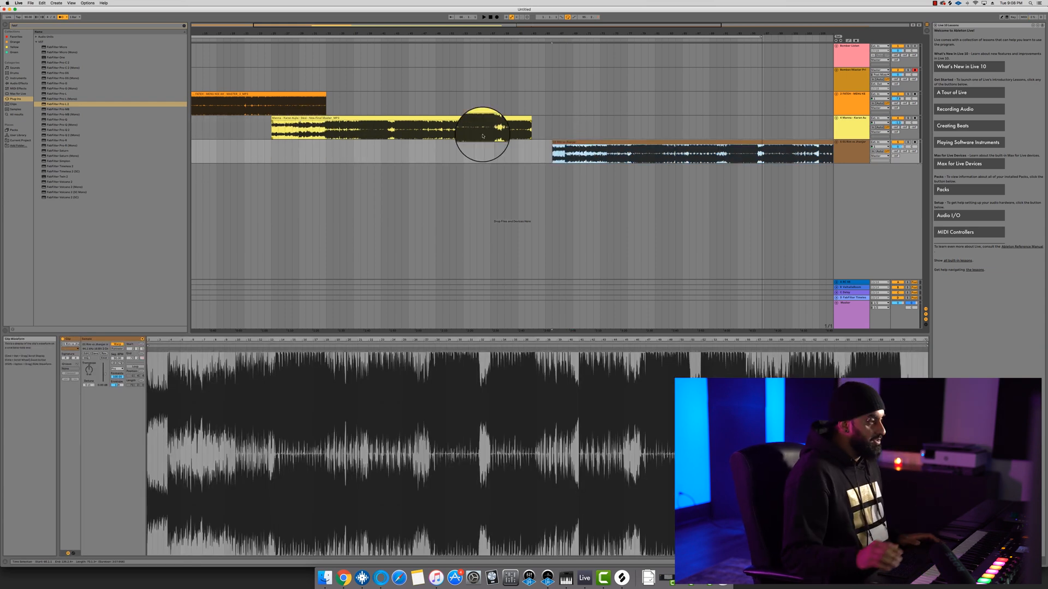
Switch to Mixed In Key to compare the songs' tempo and key results, and return to Ableton Live
key("super+Tab")
key("super+Tab")
key("super+Tab")
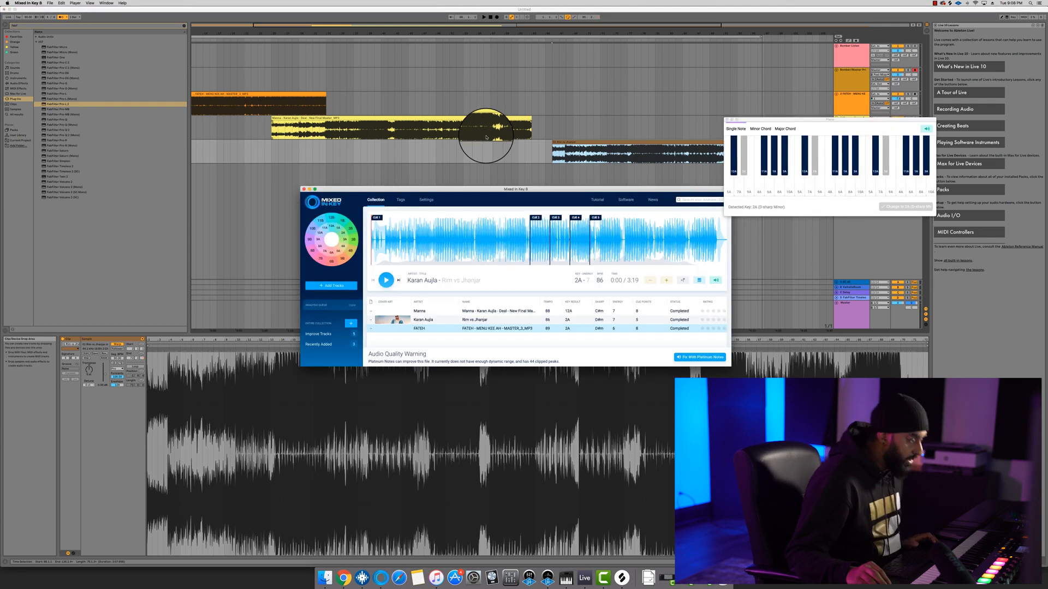
key("super+Tab")
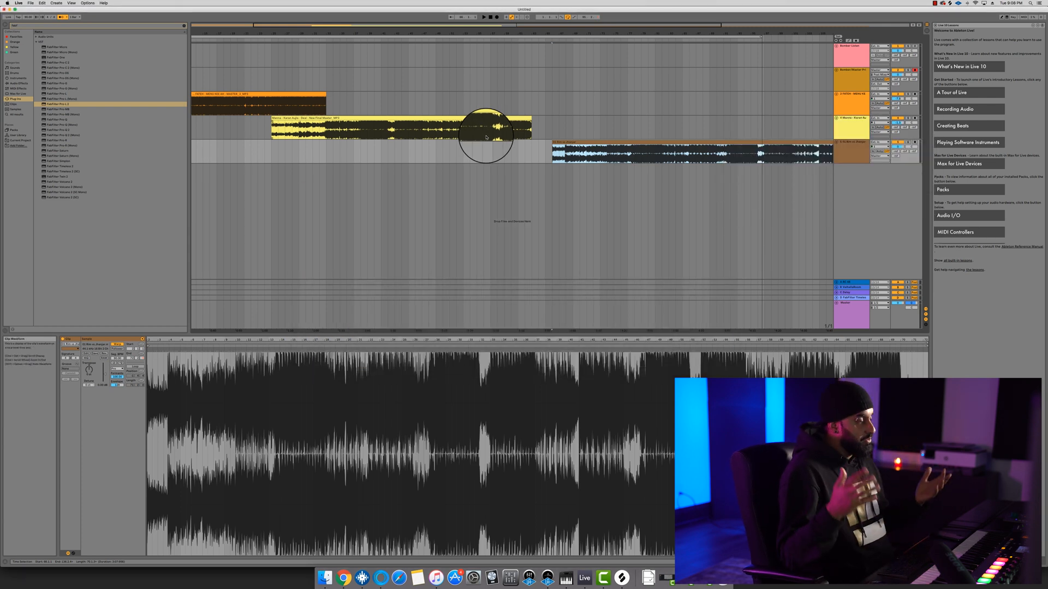
Play the yellow clip to locate its break and move the brown clip back to start there, beneath the yellow clip
left_click(374, 155)
key("plus")
key("plus")
key("space")
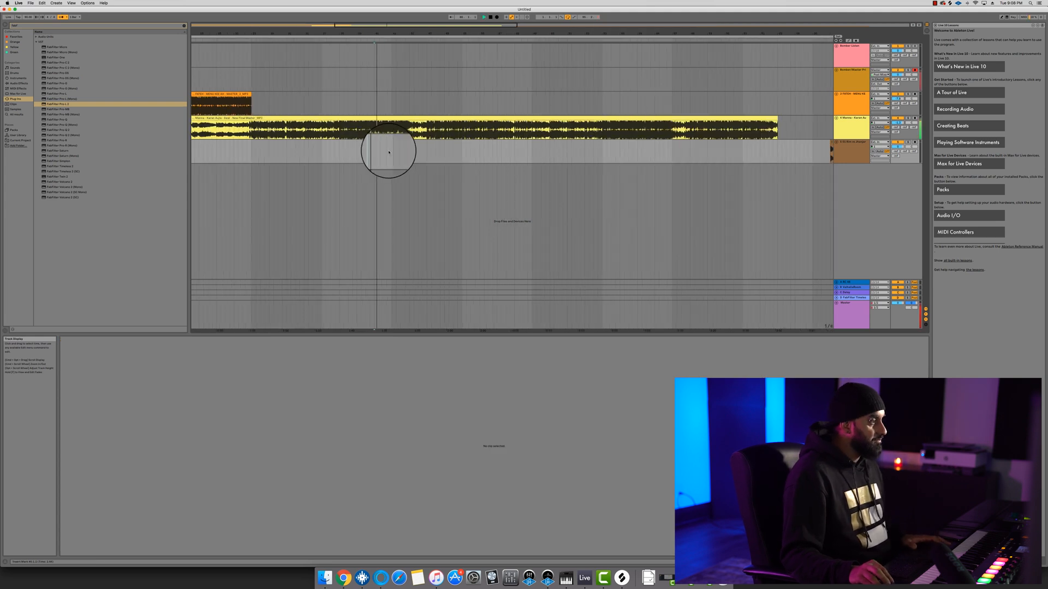
scroll(497, 145, "right", 4)
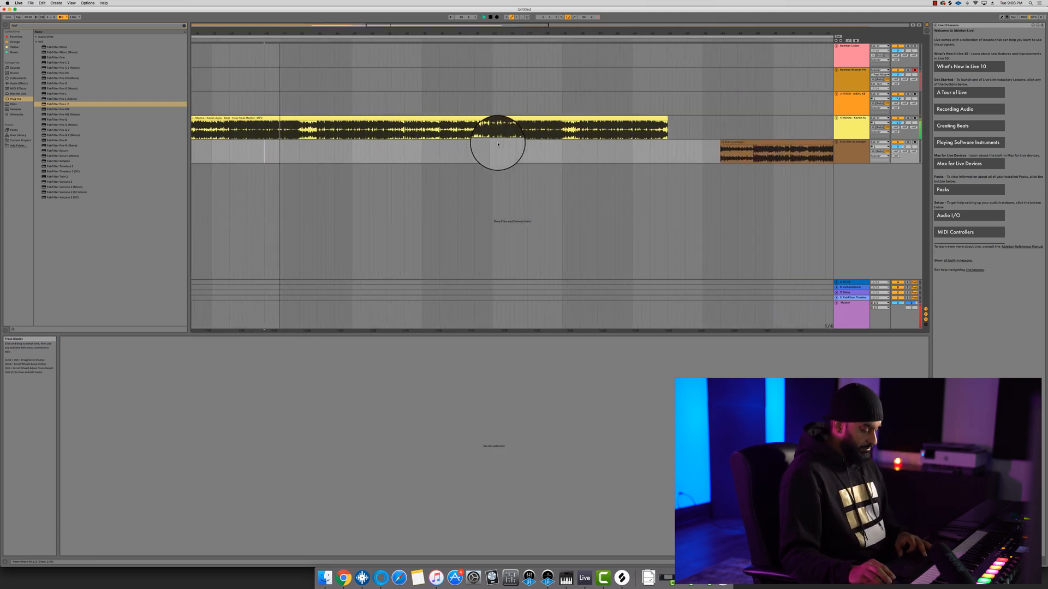
key("minus")
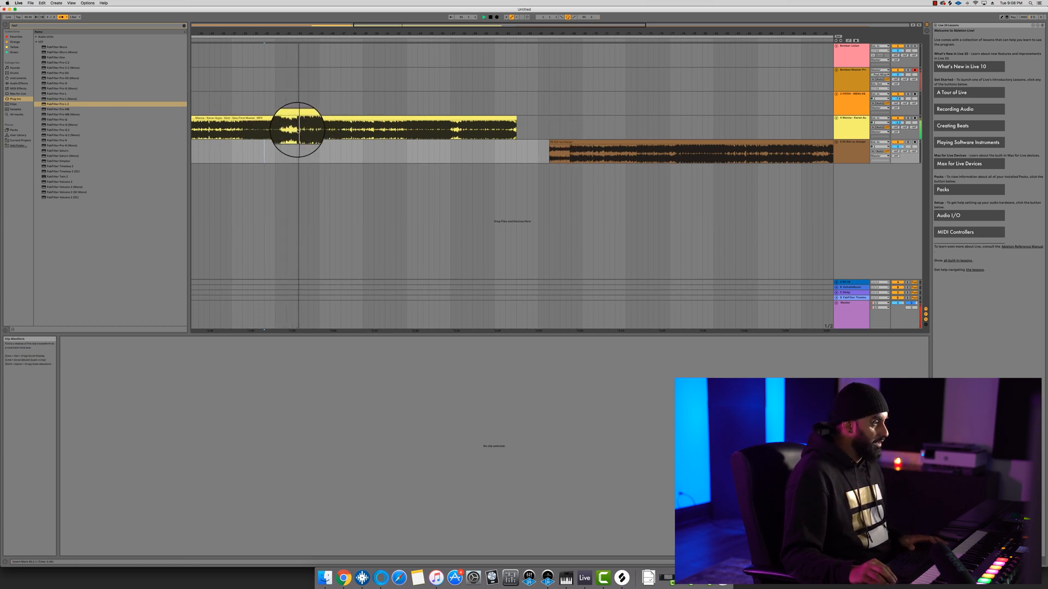
left_click(298, 131)
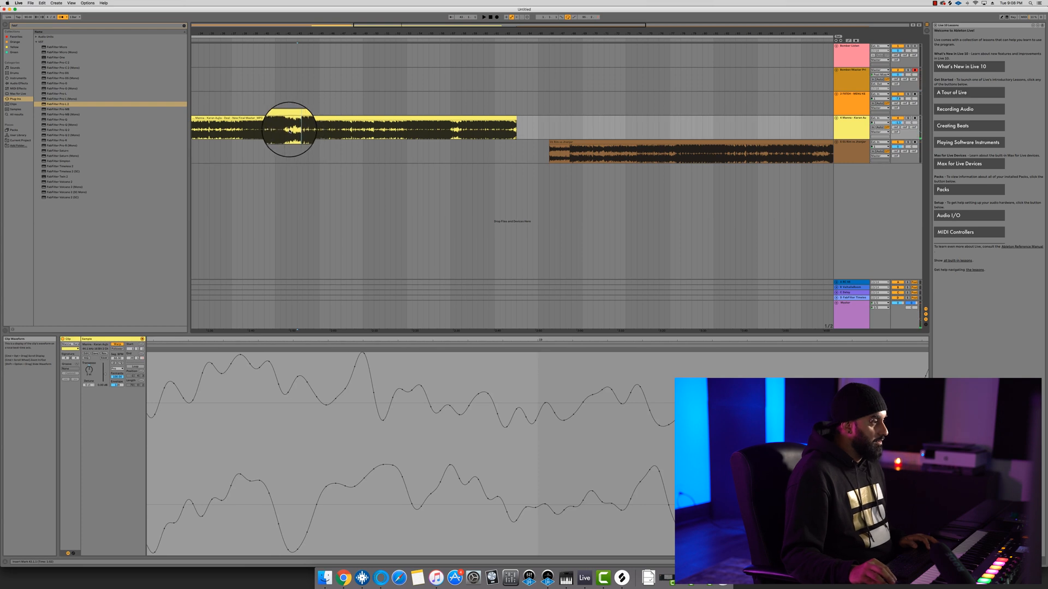
left_click_drag(567, 148, 299, 143)
Delete the short stretch of the yellow clip just before the brown clip's start and move the brown clip to the gap's beginning
left_click(281, 137)
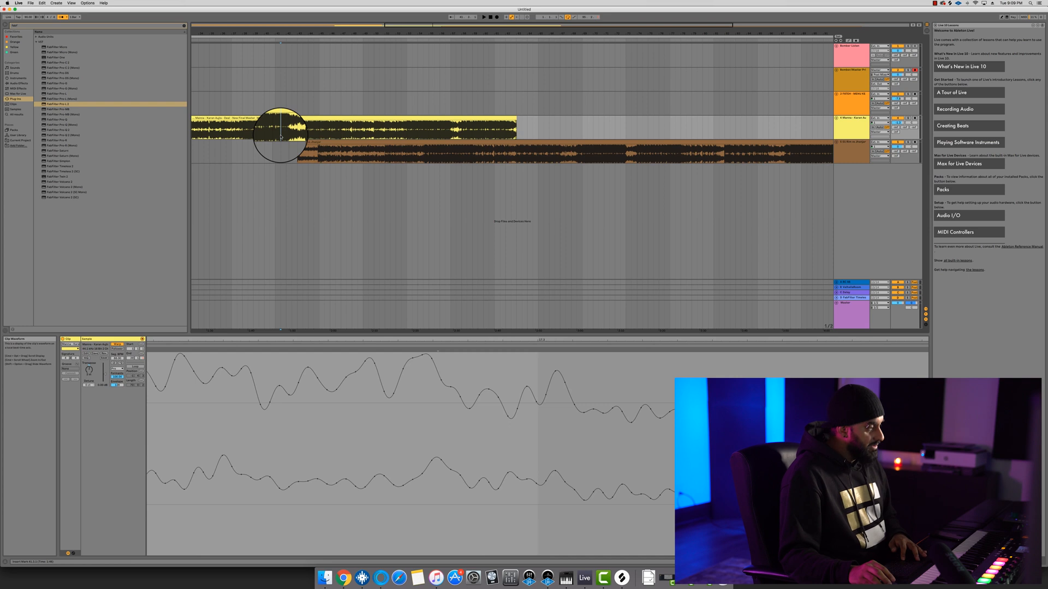
scroll(281, 136, "up", 5)
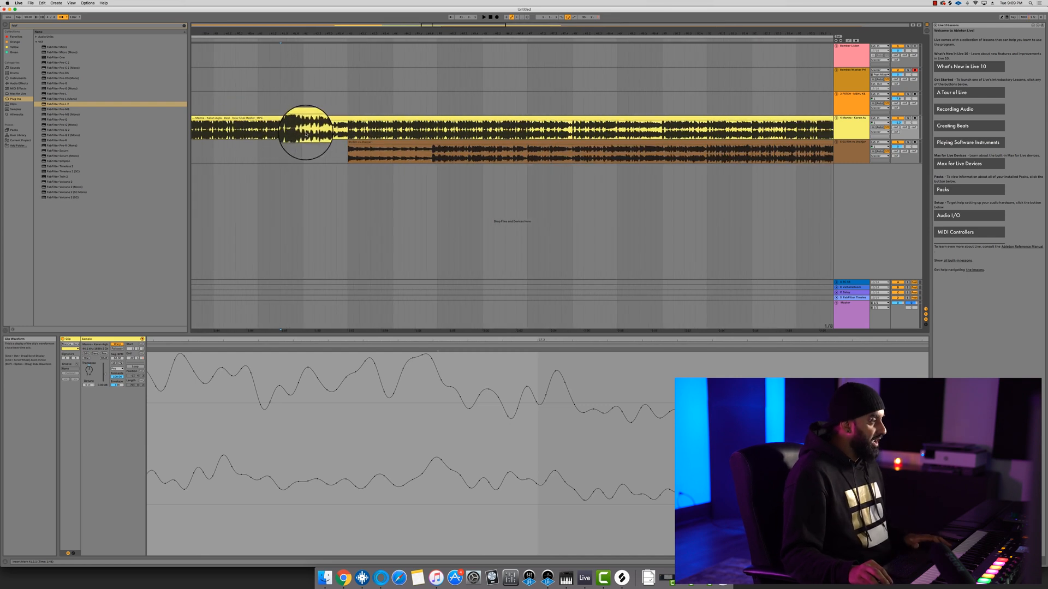
left_click_drag(304, 133, 348, 131)
key("space")
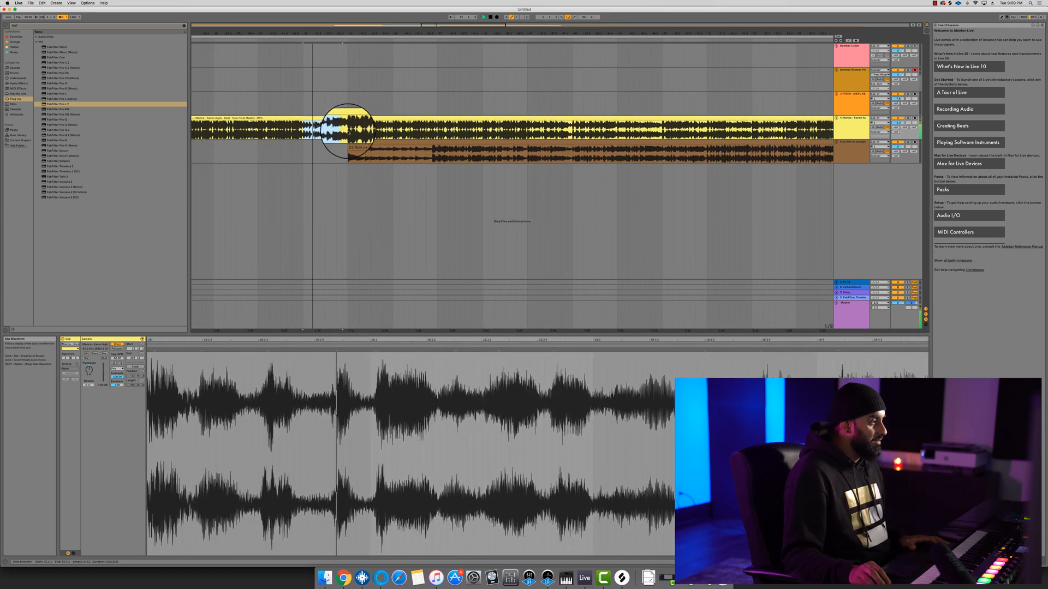
key("space")
key("shift+Right")
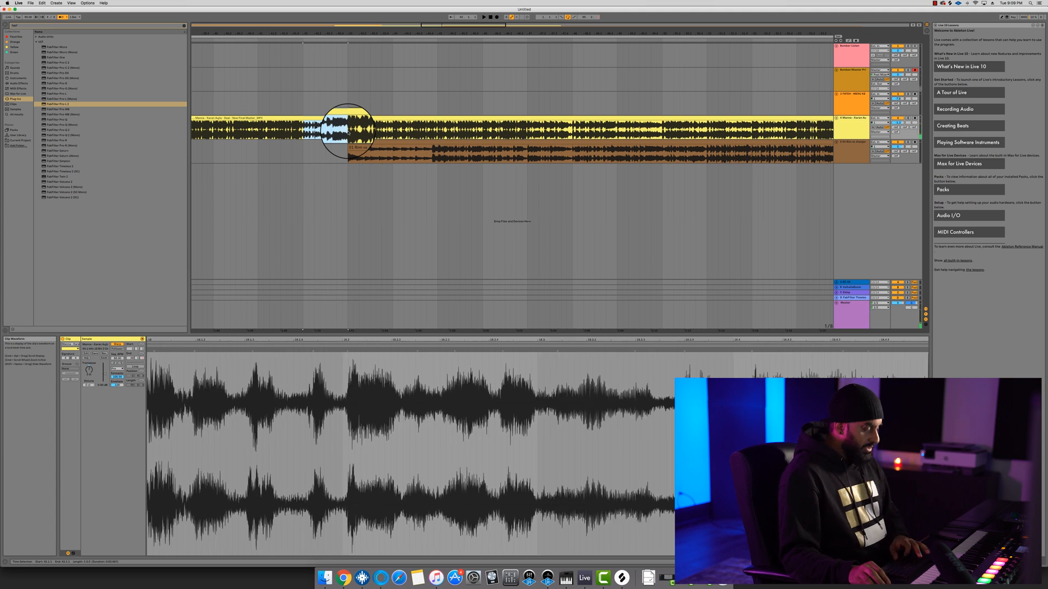
key("Delete")
left_click_drag(347, 143, 281, 146)
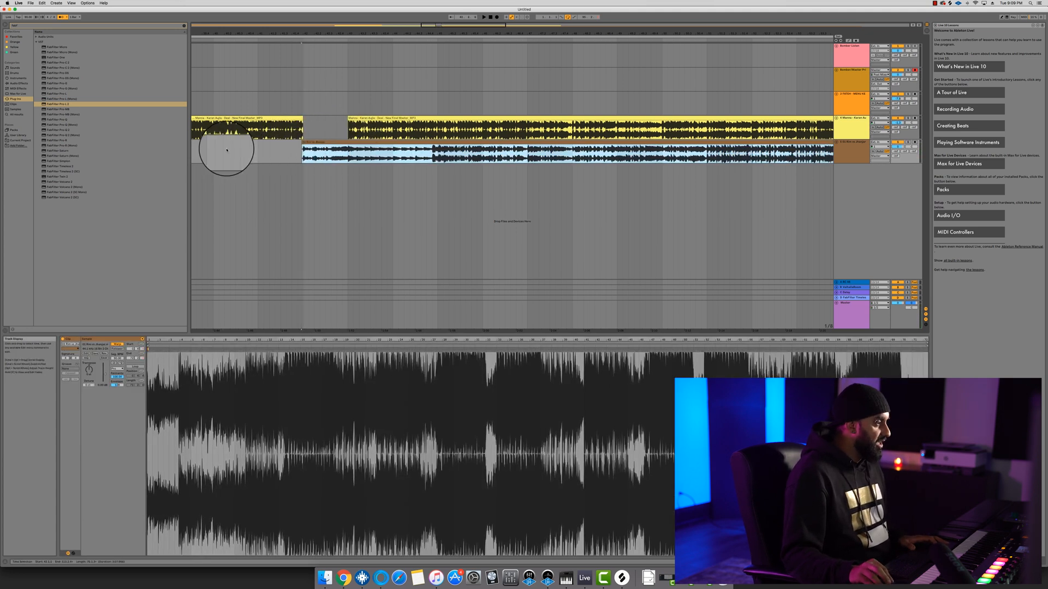
Play the transition from the yellow clip across the gap into the brown clip
left_click(227, 150)
key("space")
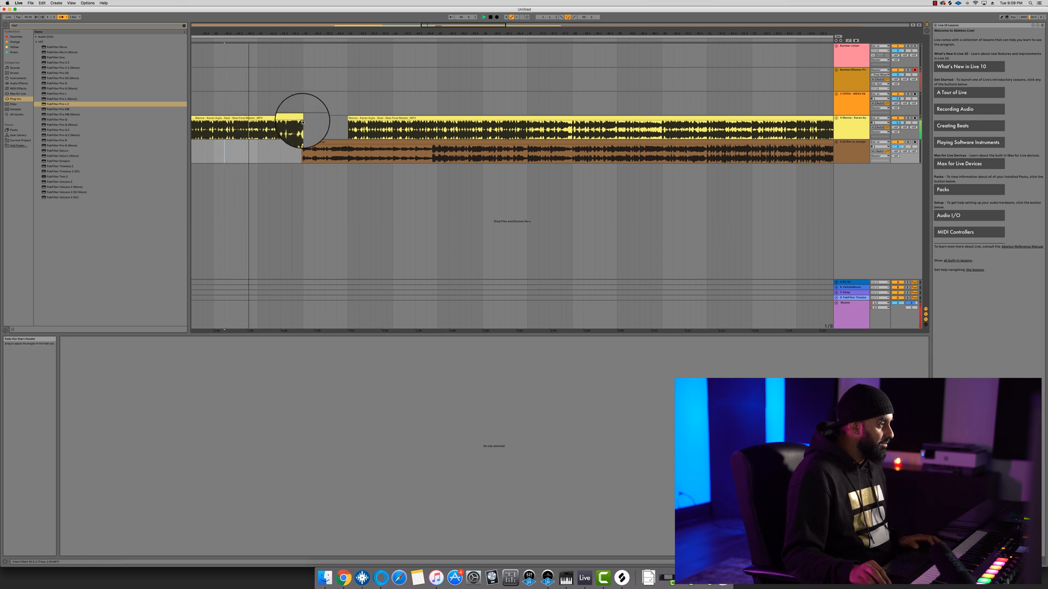
left_click(302, 122)
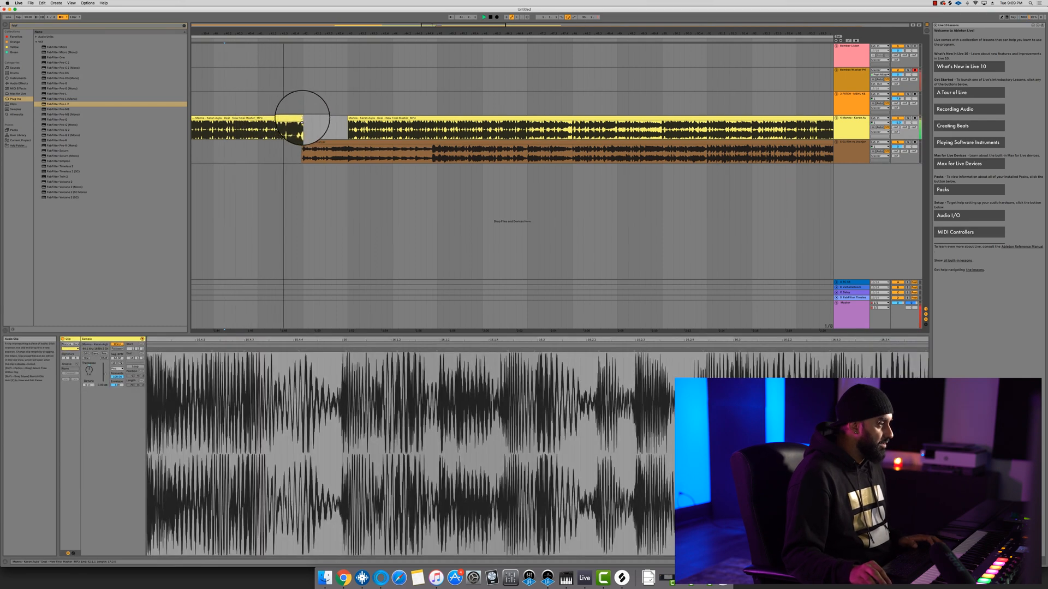
left_click(302, 118)
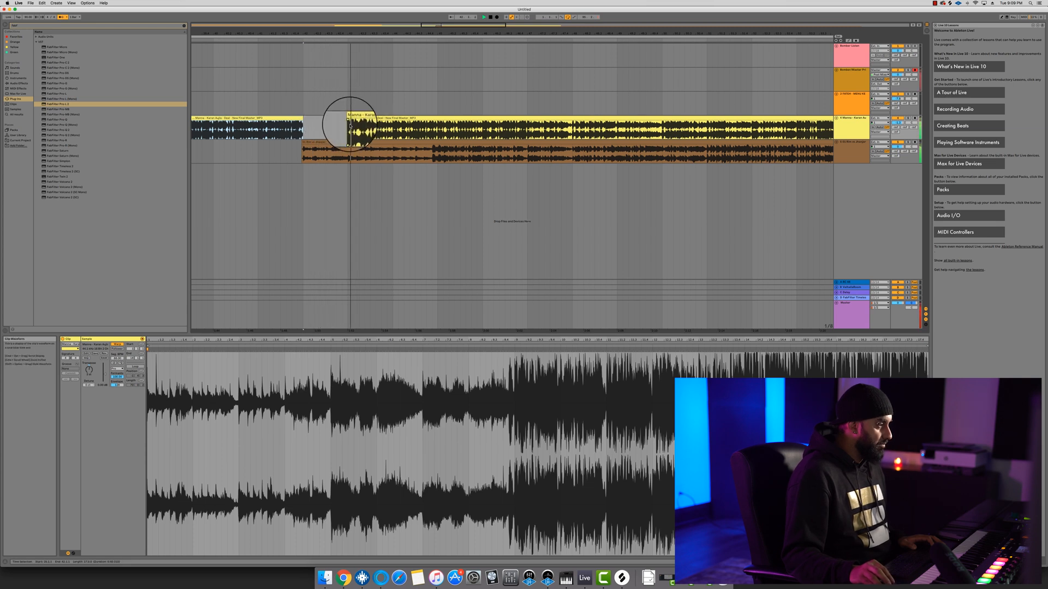
left_click(330, 129)
key("minus")
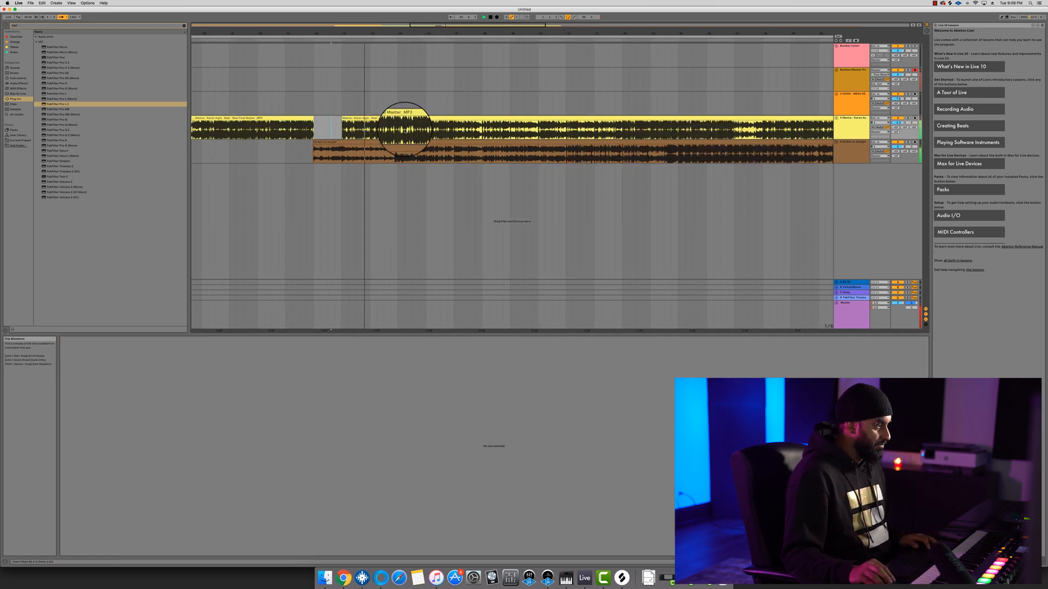
Delete the remainder of the yellow clip from the point where the brown clip's louder section begins
left_click(385, 151)
left_click(402, 118)
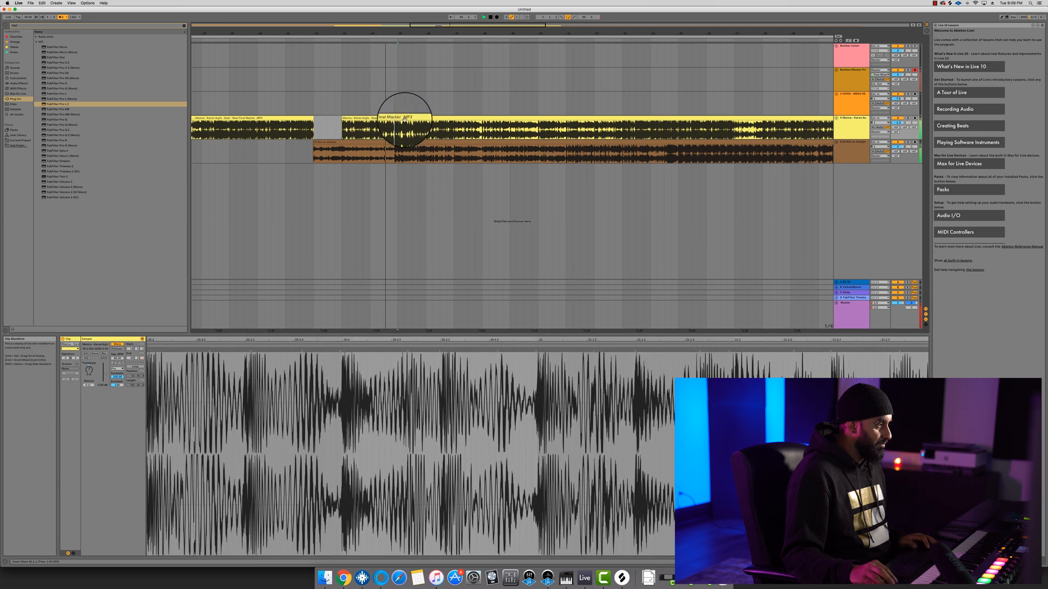
left_click(407, 117)
key("Delete")
left_click(411, 134)
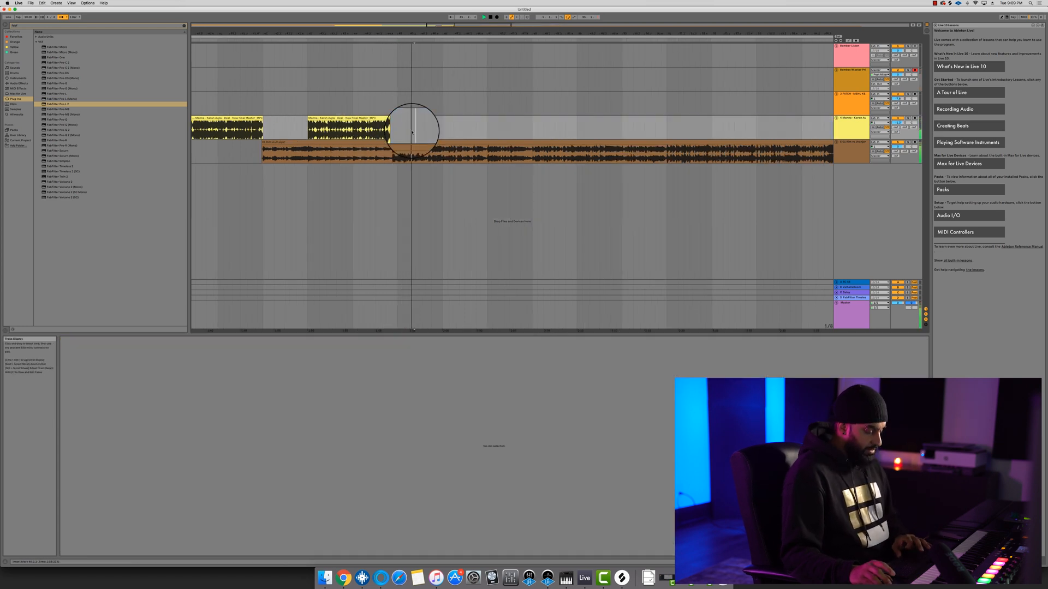
Stop playback and insert a new audio track below the brown clip's track
key("minus")
left_click(346, 158)
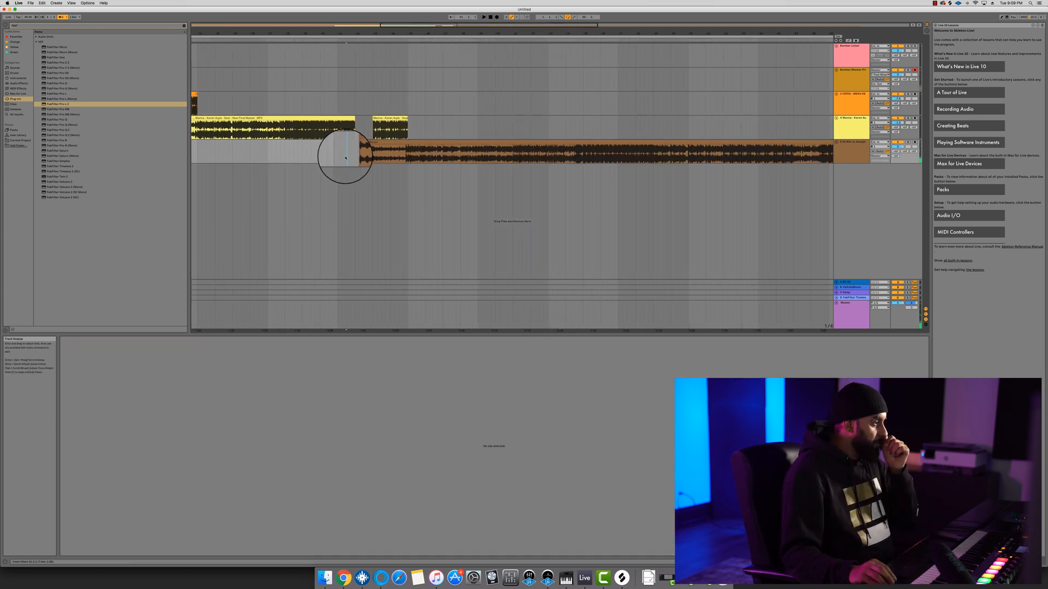
scroll(352, 154, "left", 5)
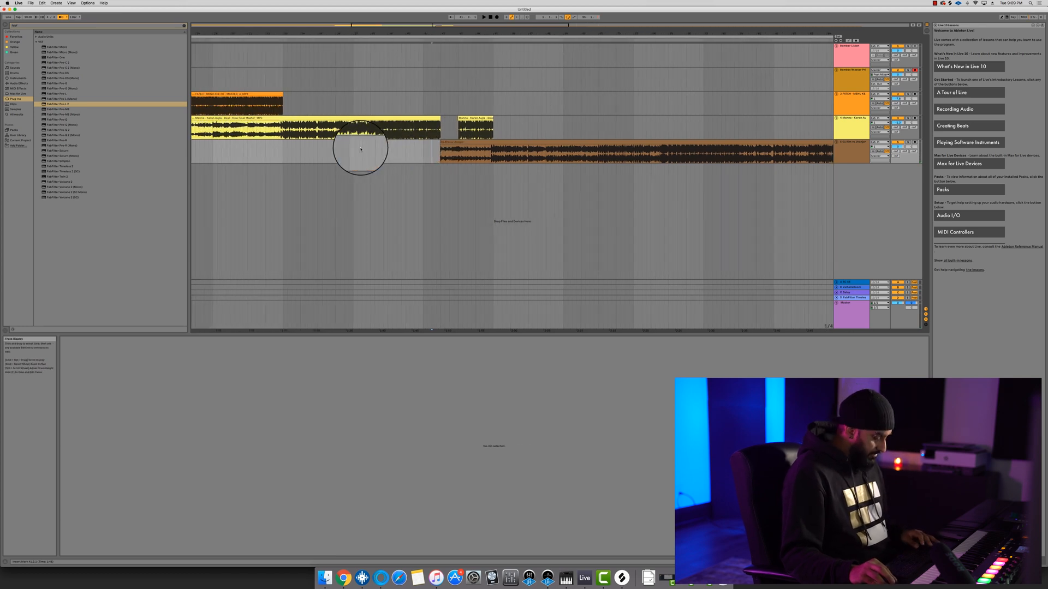
key("super+t")
Look at the analysed songs in Mixed In Key again and come back to the Ableton Live arrangement
key("super+Tab")
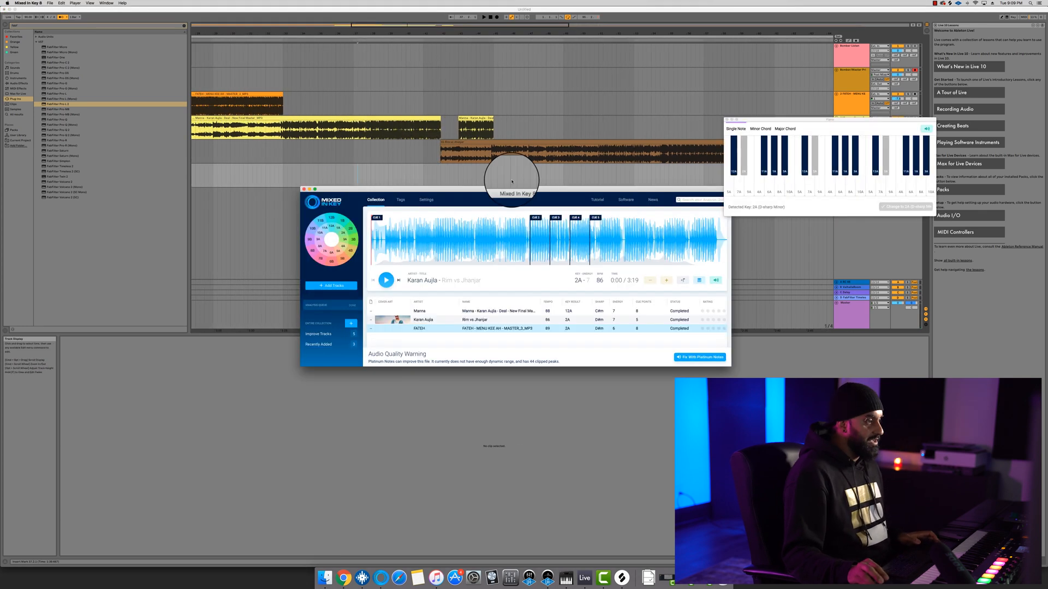
left_click(683, 181)
key("super+Tab")
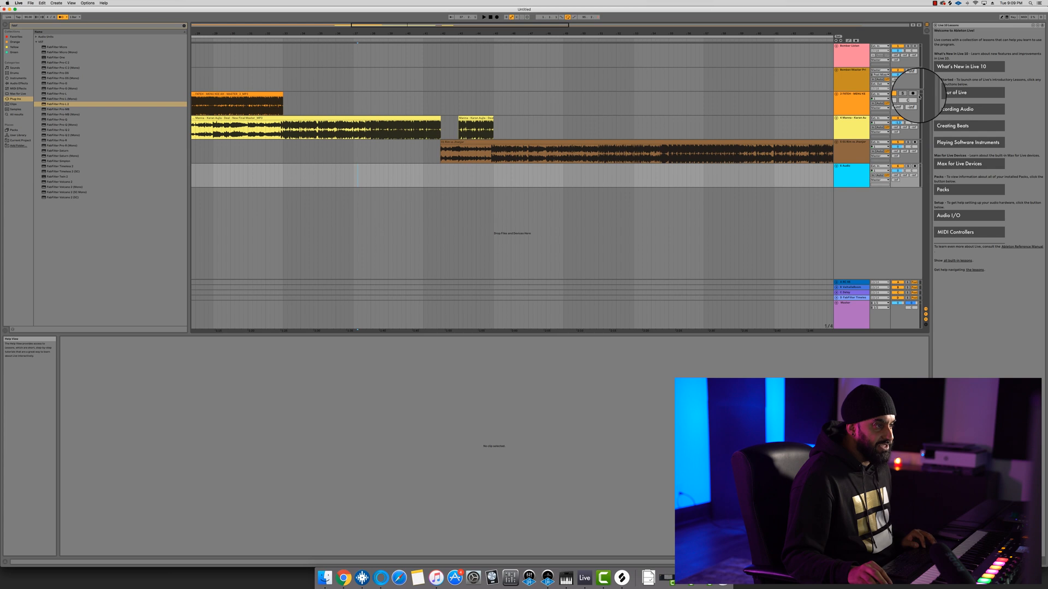
Turn on automation display and show the orange track's send C envelope
key("a")
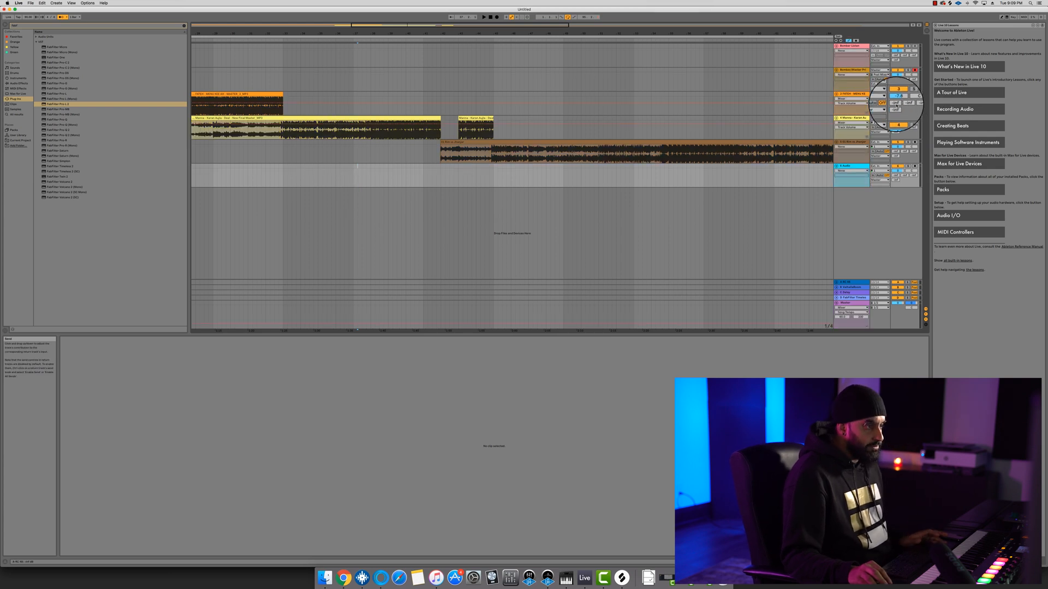
left_click(914, 103)
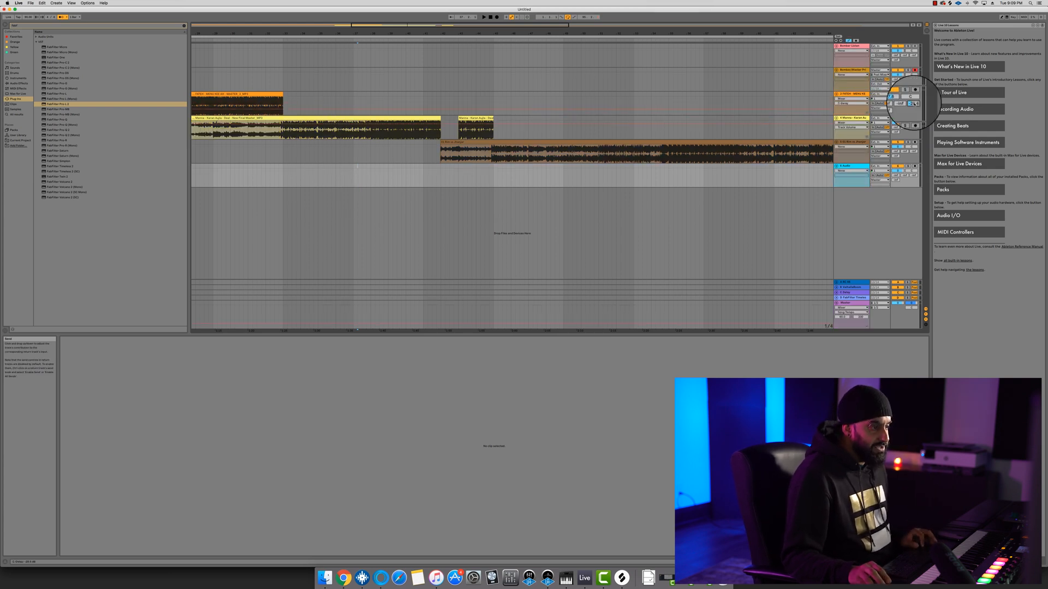
Unfold the return tracks, route return track A's output to Master, and fold them all again
left_click(851, 282)
left_click(855, 298, "shift")
key("u")
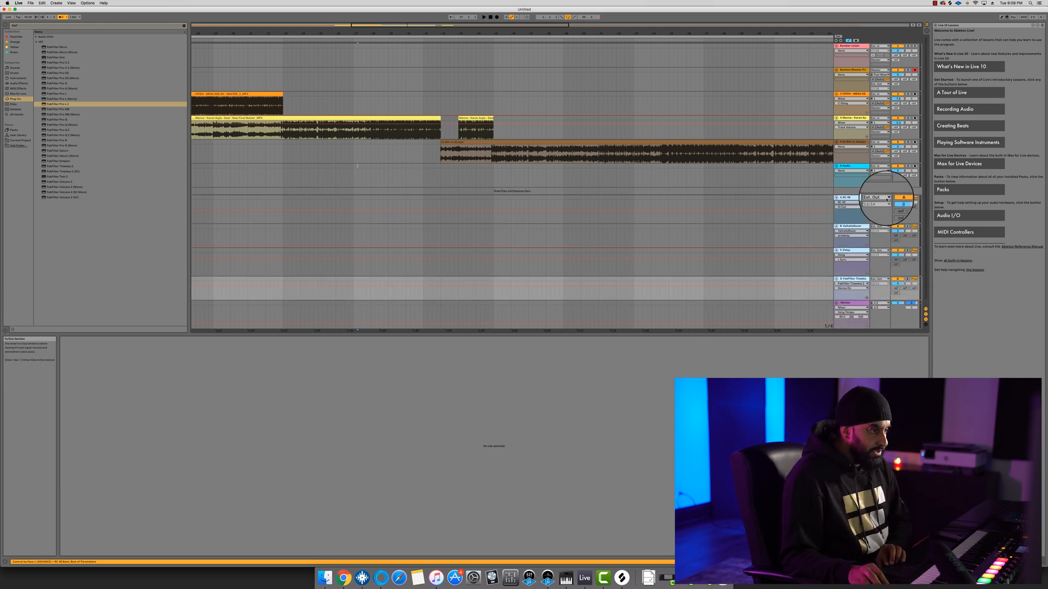
left_click(885, 198)
left_click(885, 211)
left_click(866, 205)
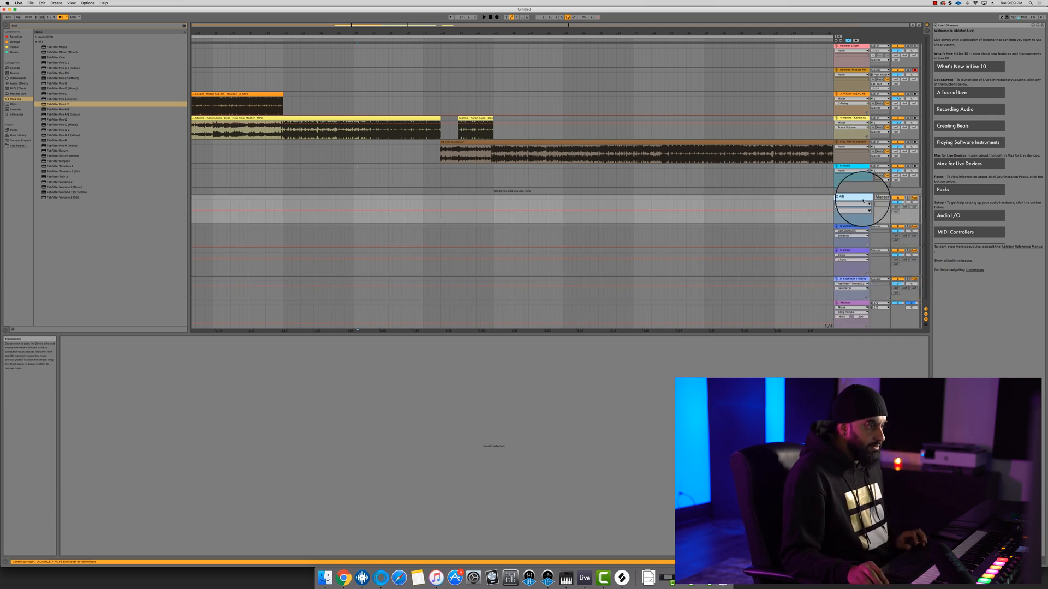
left_click(860, 280)
key("u")
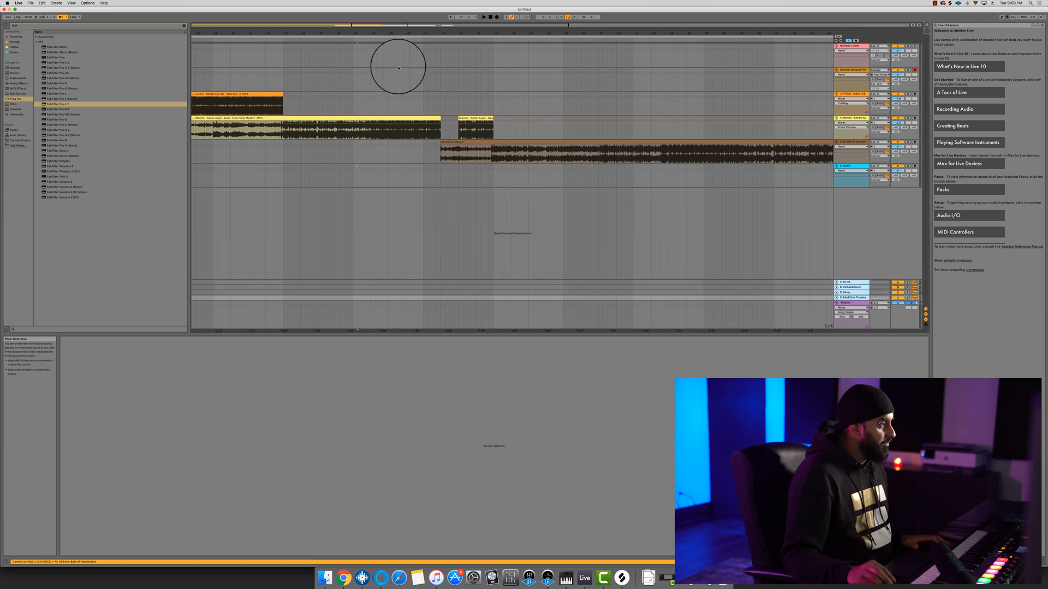
Draw a steep upward ramp in the orange track's send automation near the clip's end and start playing the transition
left_click(277, 115)
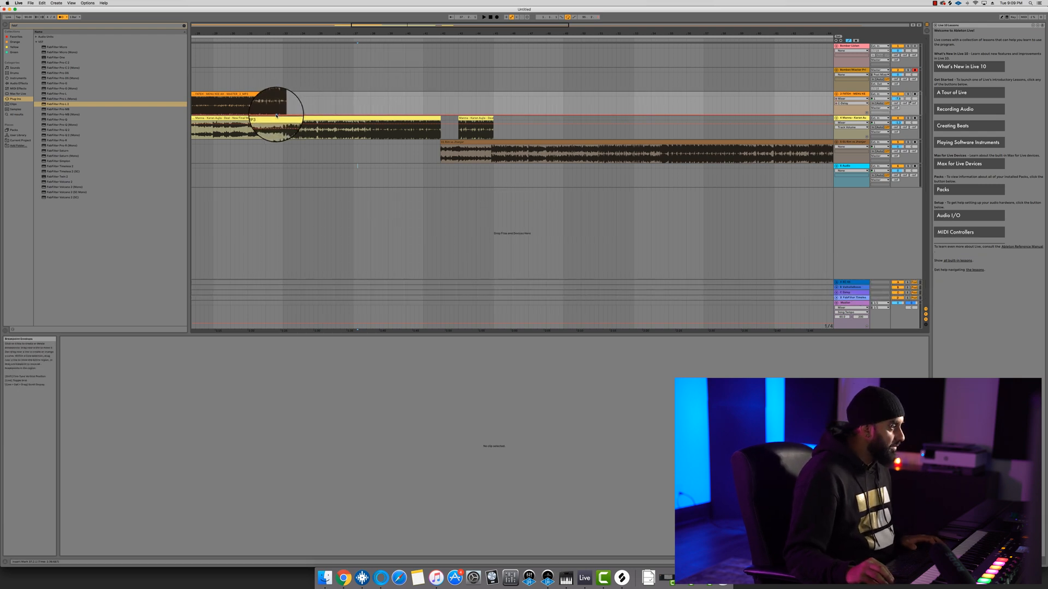
left_click_drag(281, 115, 282, 105)
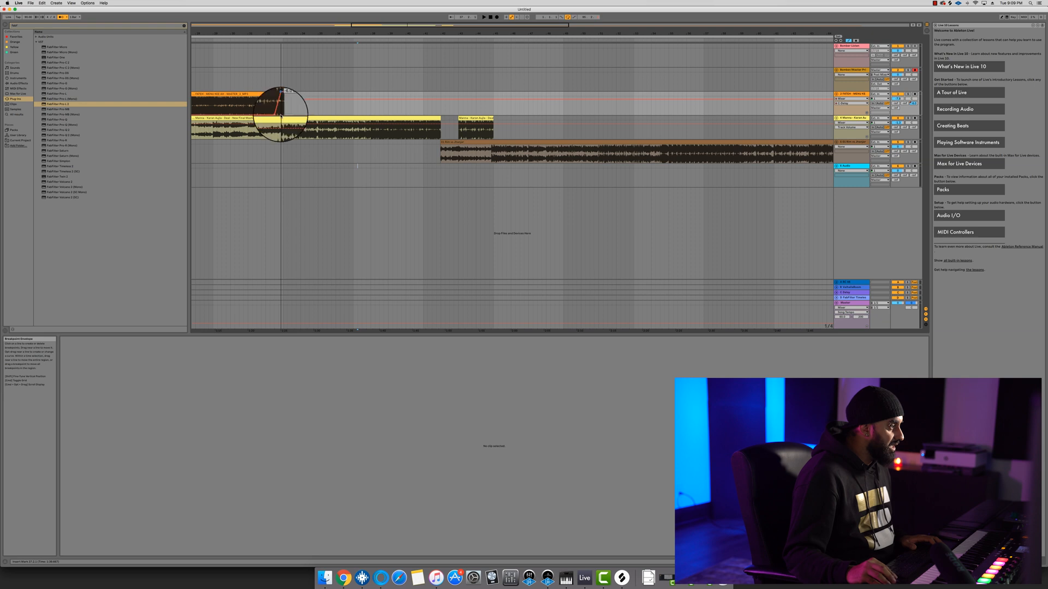
left_click(266, 105)
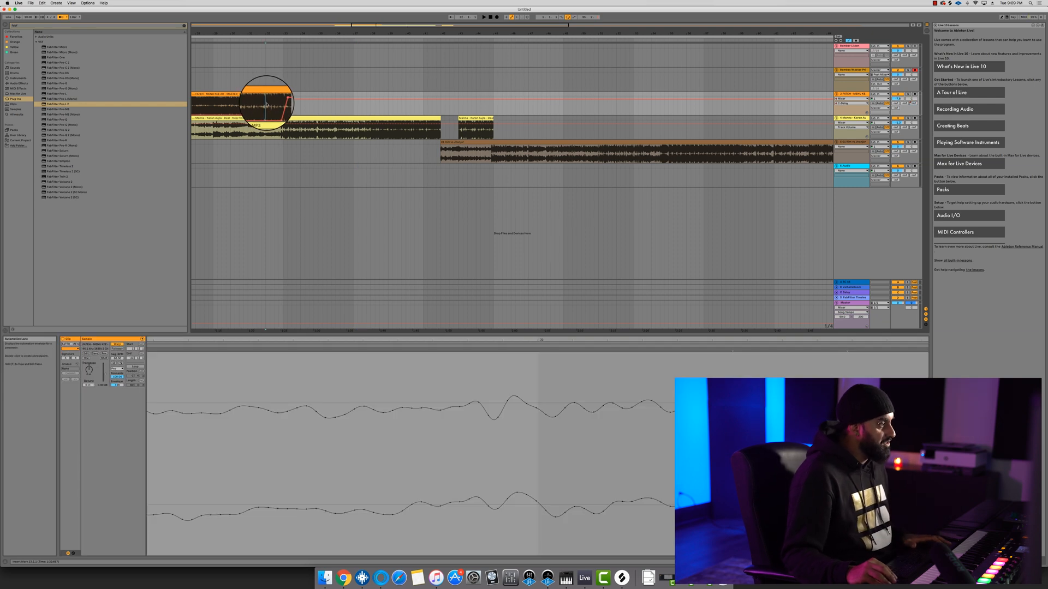
key("space")
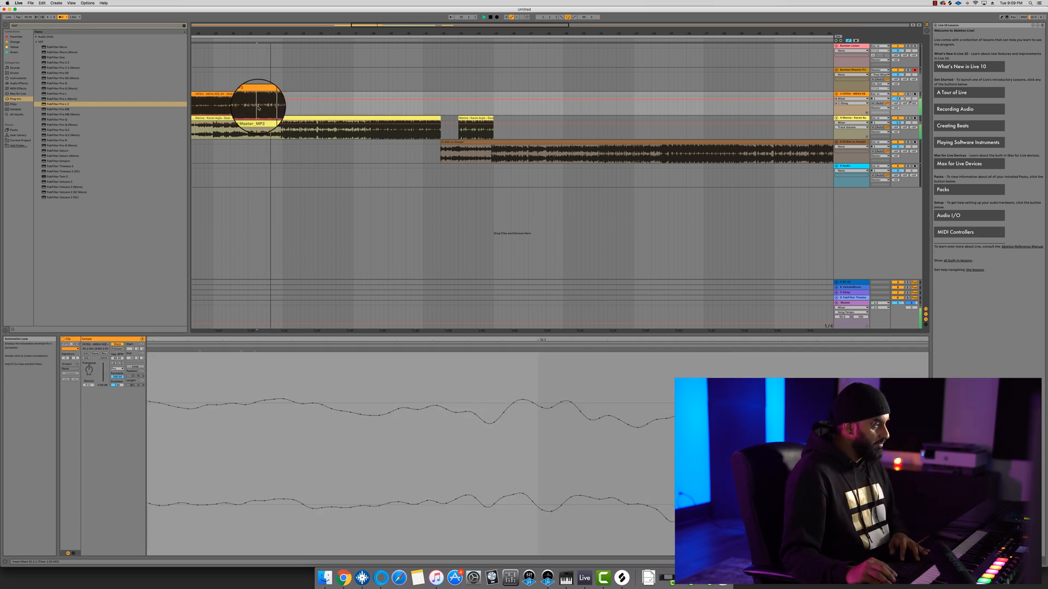
scroll(262, 105, "up", 5)
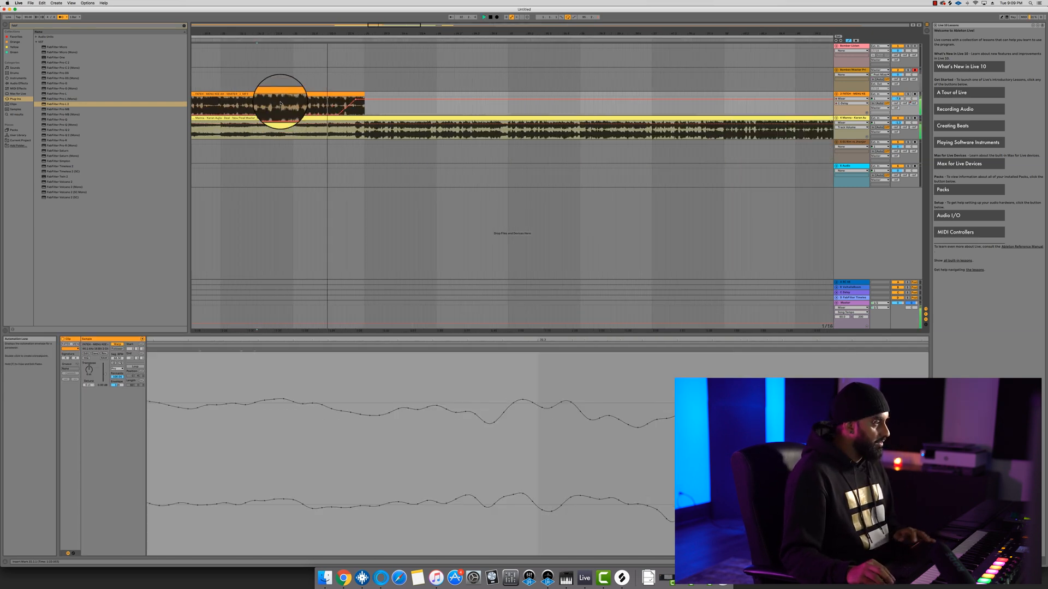
Replay the orange clip's ending from several points to audition the send effect over the transition into the yellow clip
left_click(339, 116)
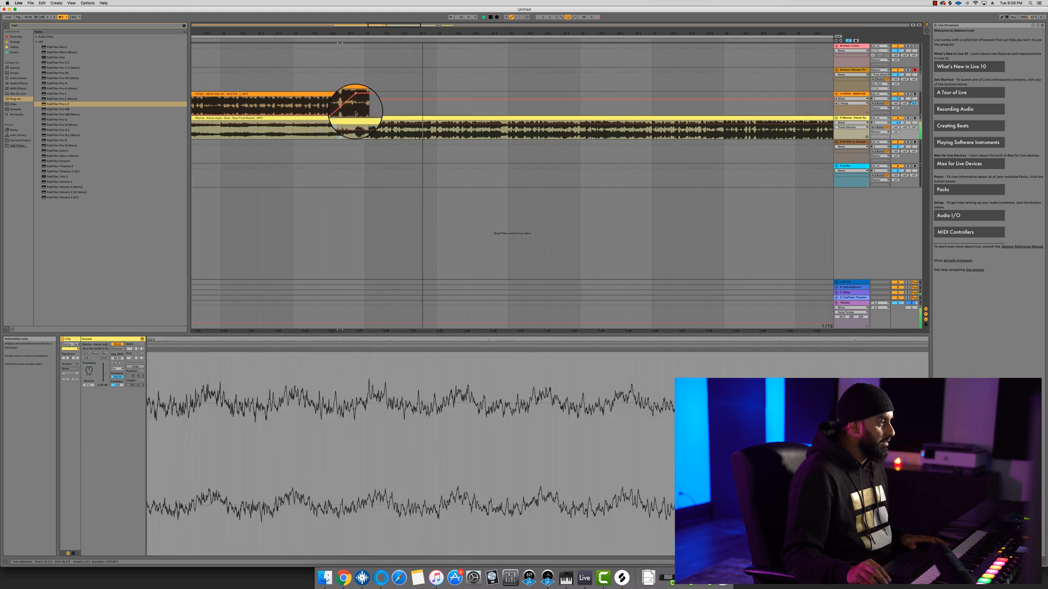
left_click(355, 109)
key("space")
key("space")
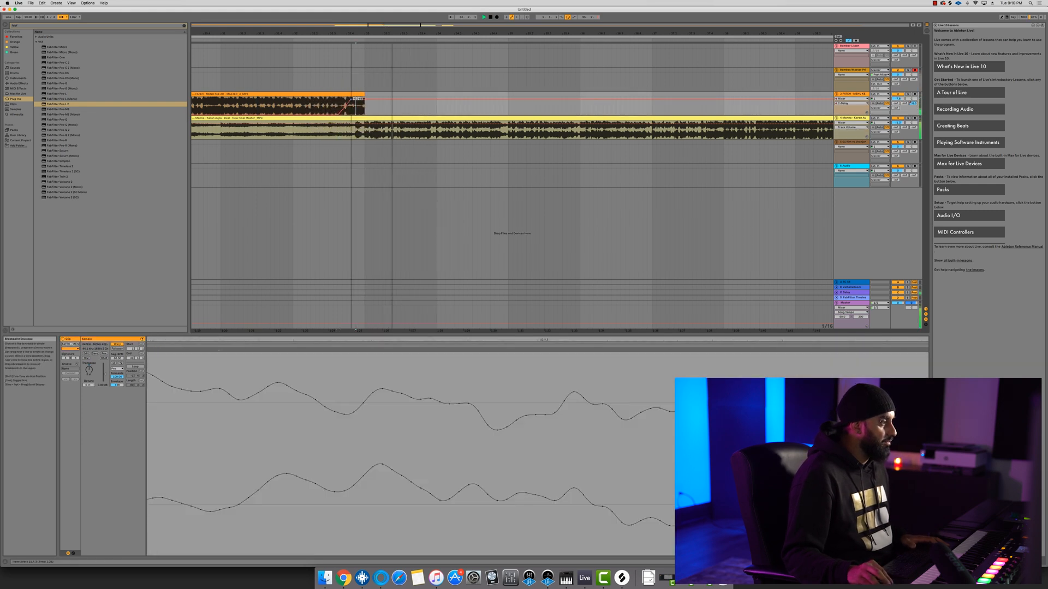
left_click(315, 103)
key("space")
key("space")
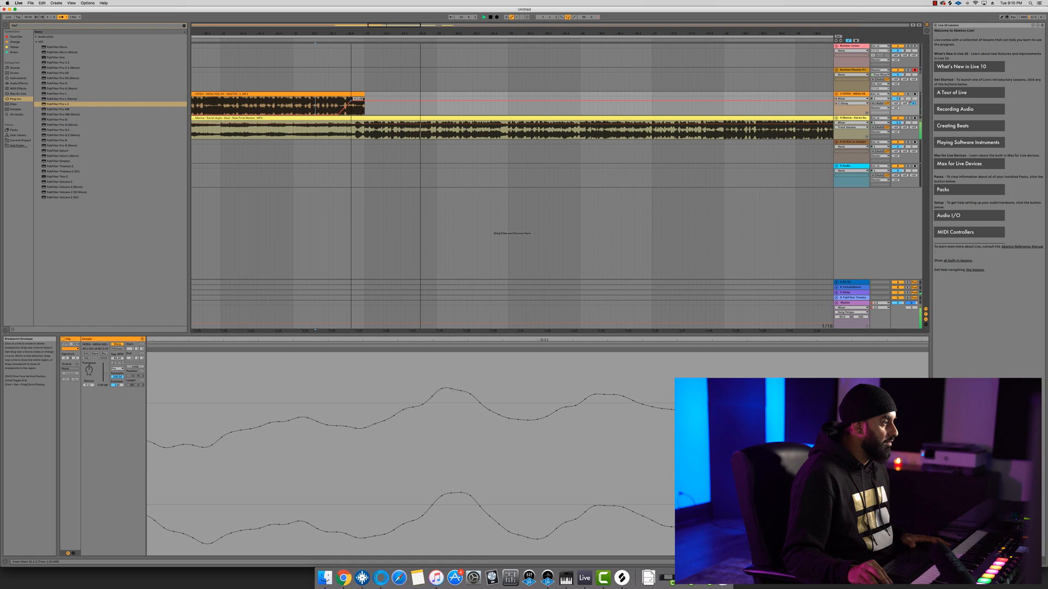
left_click(328, 109)
left_click(296, 99)
key("minus")
key("minus")
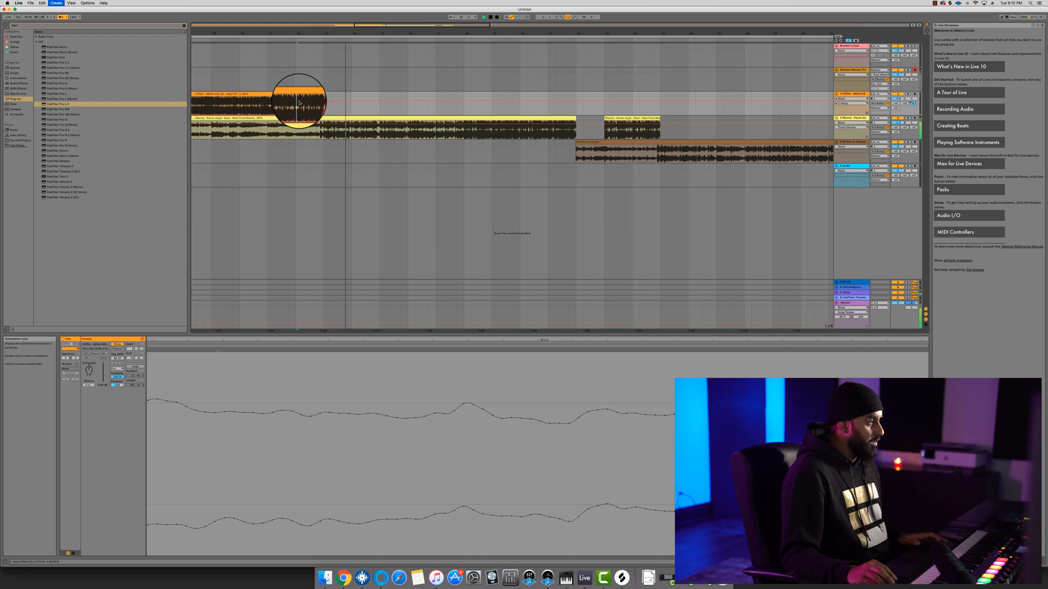
Insert an empty audio track between the orange and yellow tracks
key("super+t")
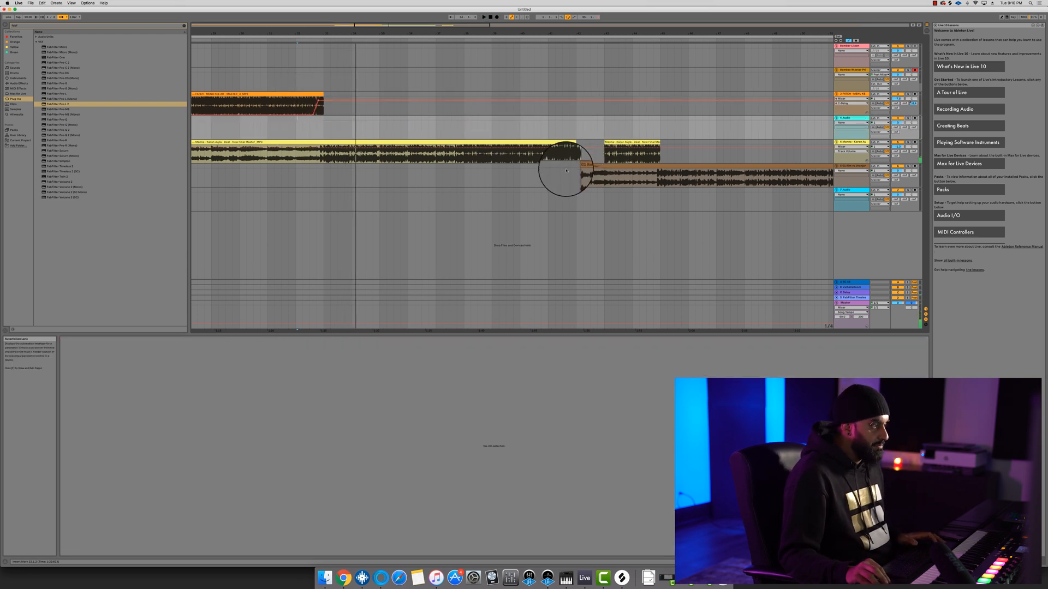
left_click(566, 171)
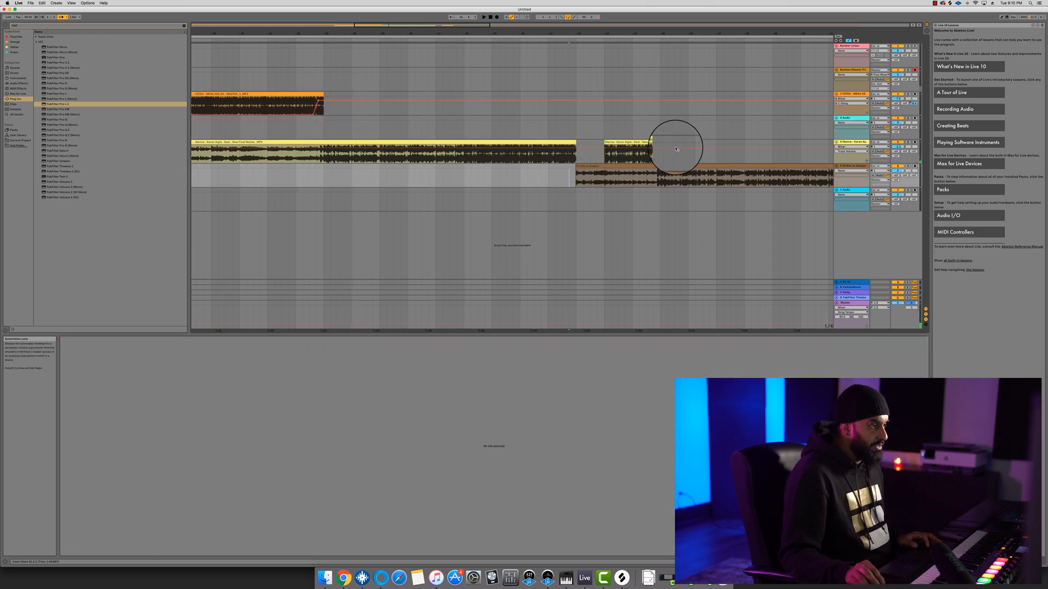
left_click(914, 151)
key("super+z")
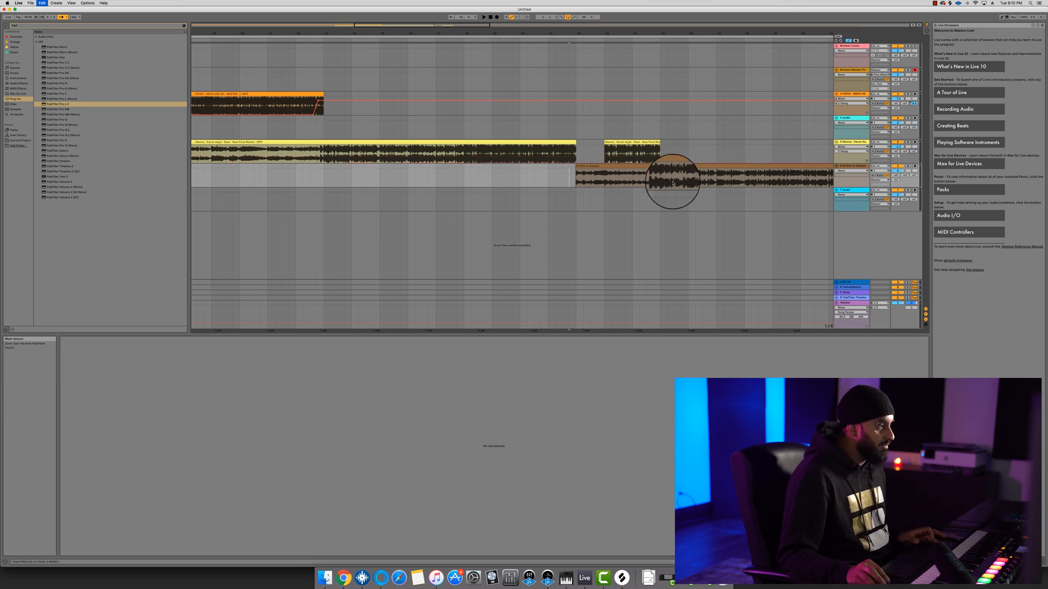
Raise the yellow track's send C automation from the first clip's end across the gap and drop it before the second clip
left_click(576, 165)
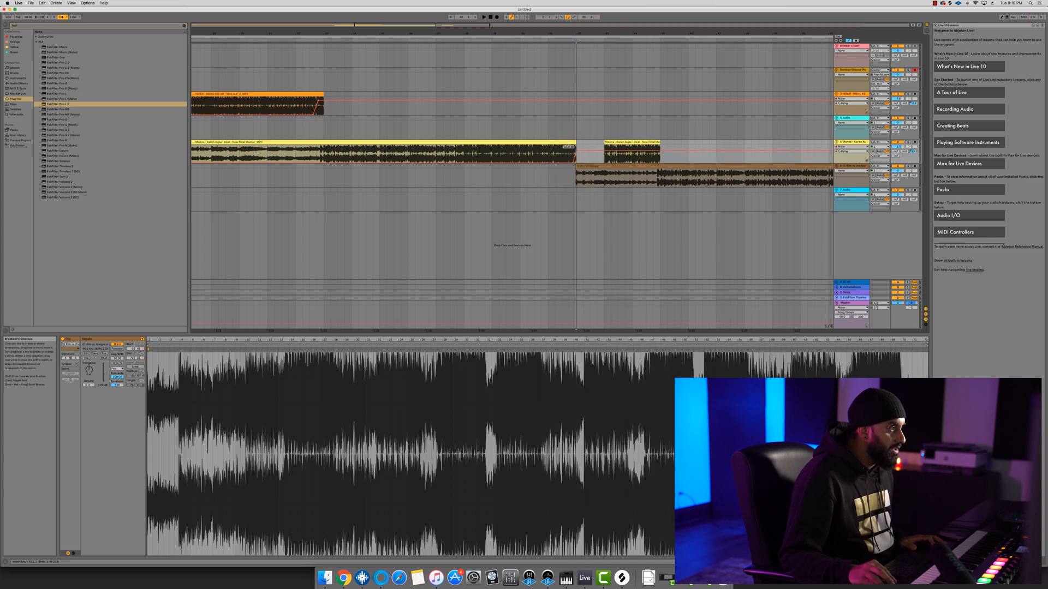
left_click(548, 155)
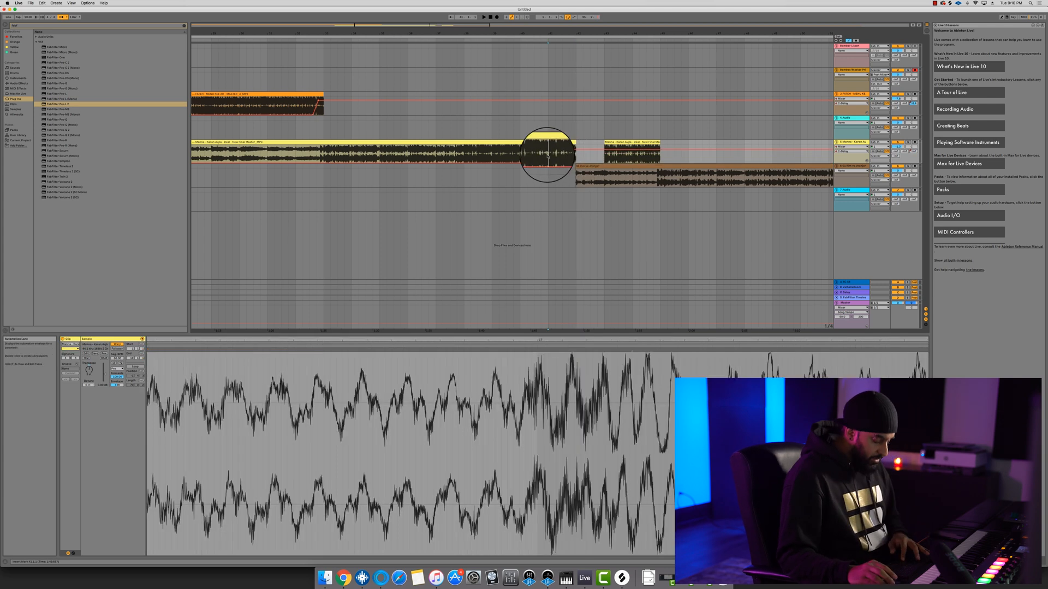
key("plus")
key("plus")
key("space")
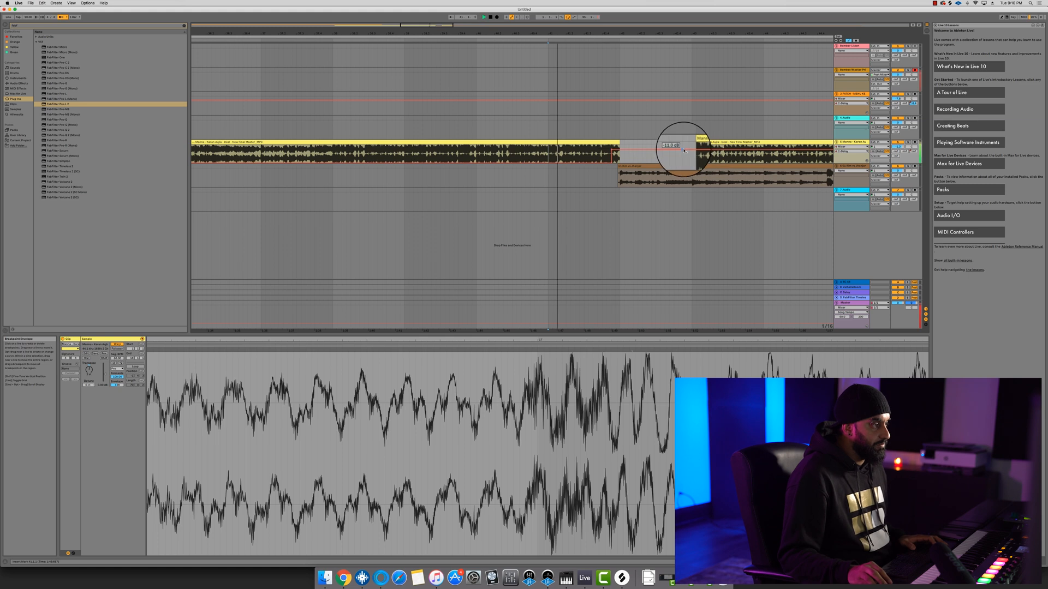
left_click_drag(691, 149, 690, 162)
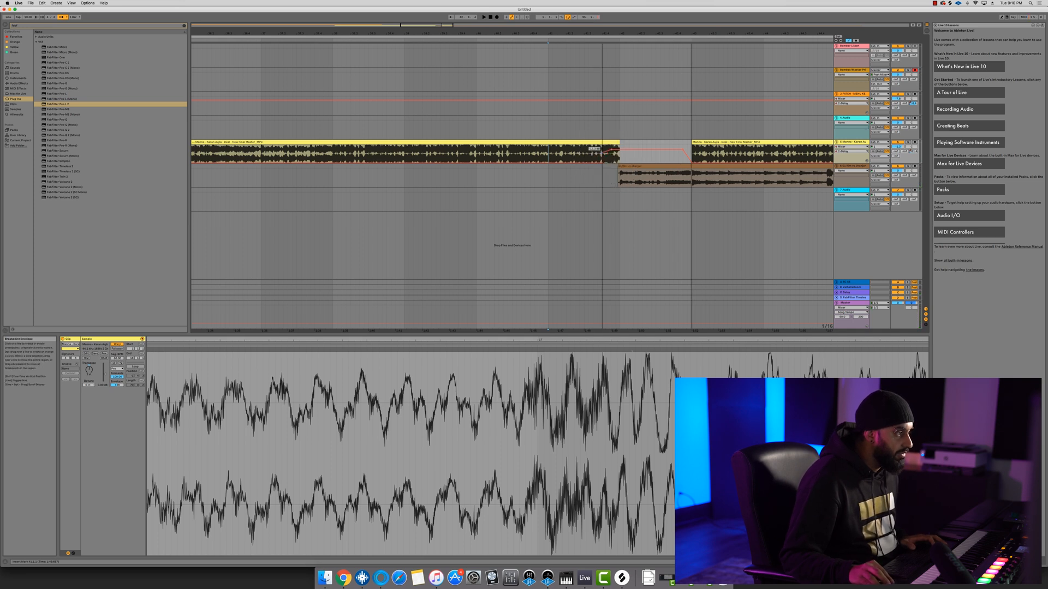
Trim the first yellow clip's end slightly earlier and replay the transition into the brown clip
left_click(618, 141)
left_click_drag(618, 142, 612, 144)
left_click(580, 152)
key("space")
left_click(612, 143)
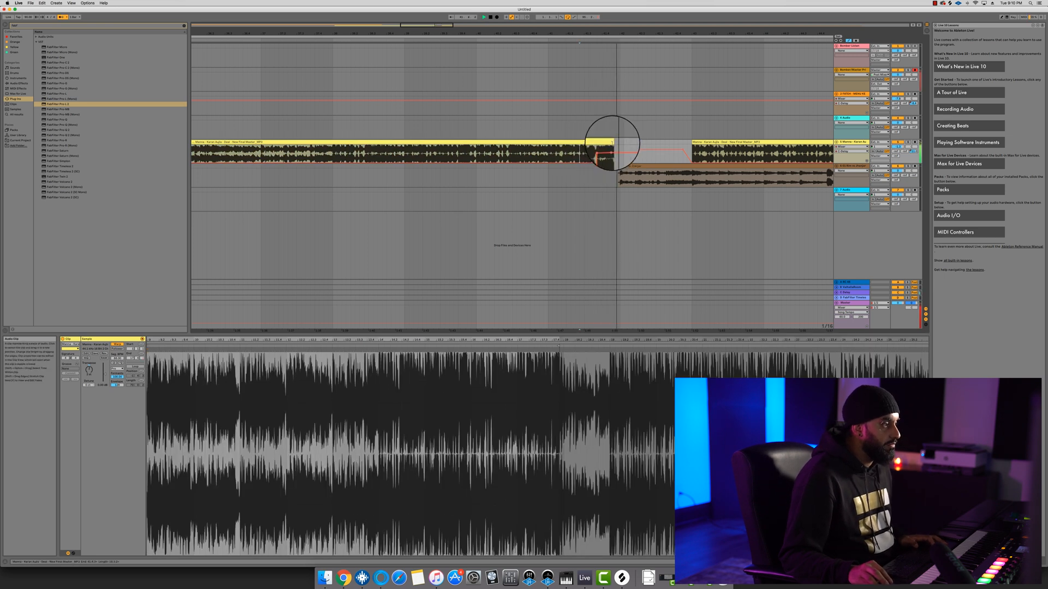
left_click(534, 156)
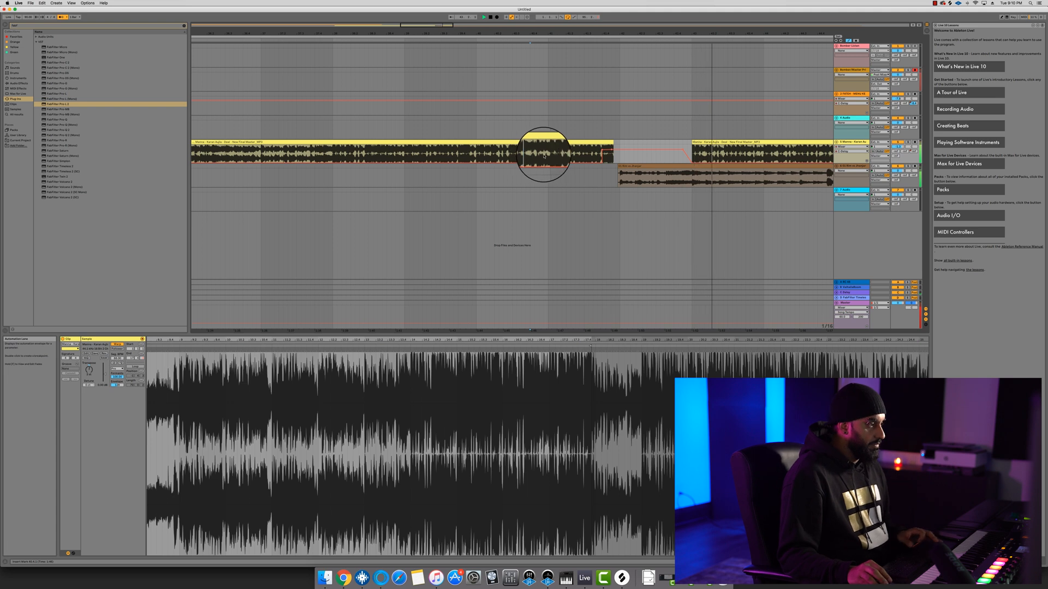
Add an EQ Eight from the audio effects to the yellow track
left_click(518, 154)
key("minus")
key("minus")
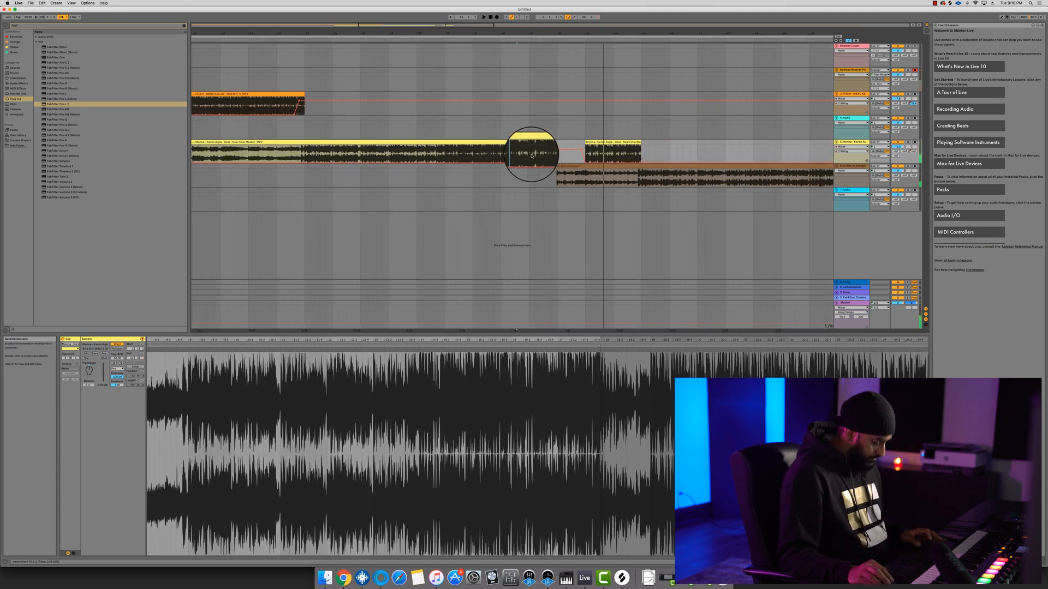
left_click(18, 83)
left_click(184, 26)
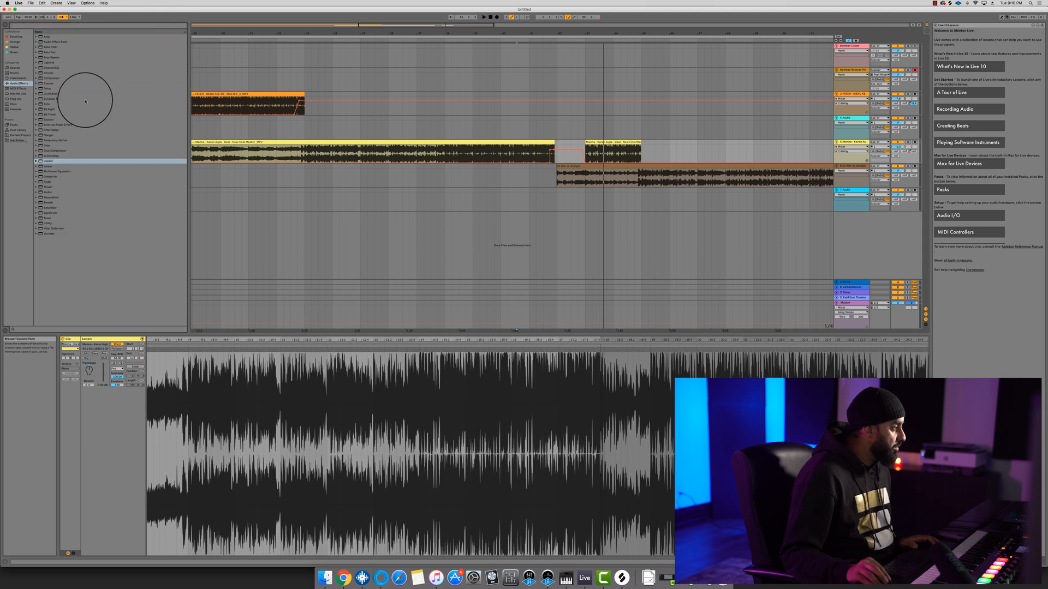
left_click(49, 109)
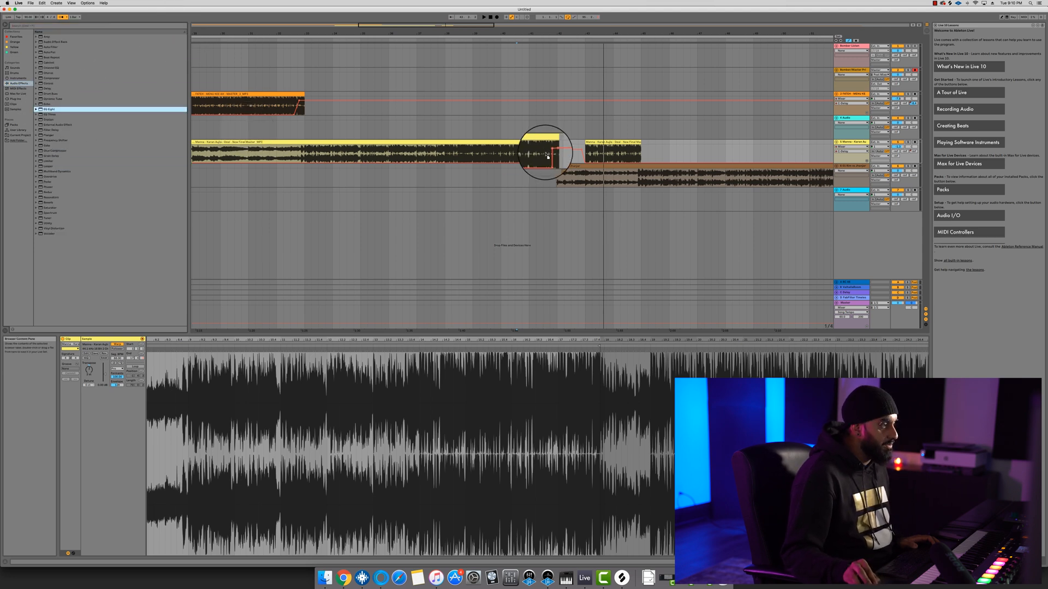
left_click_drag(544, 154, 551, 155)
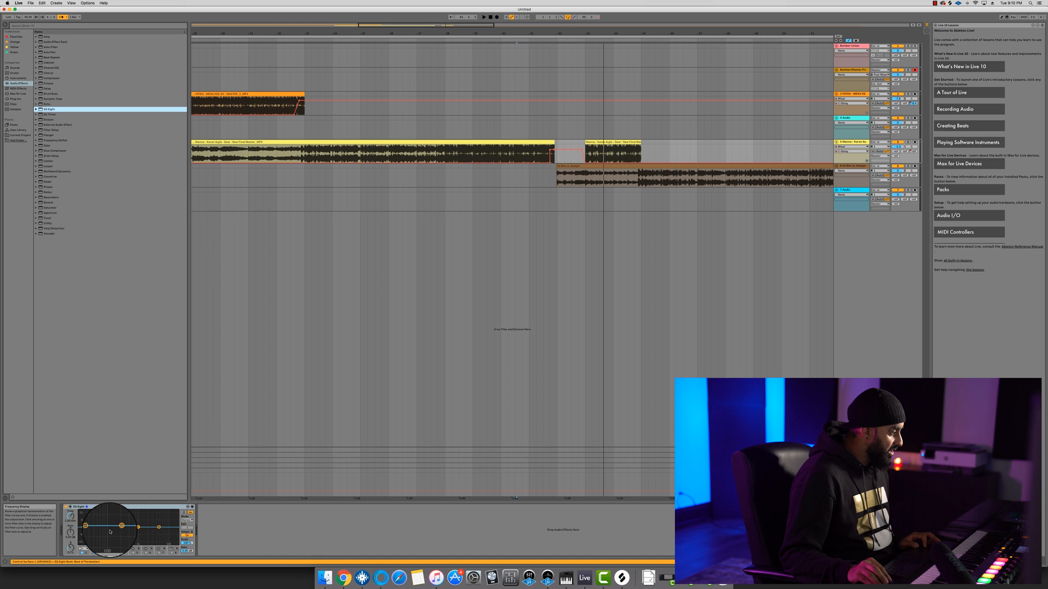
Make the EQ Eight's first band a low cut and turn its frequency all the way down
left_click(81, 548)
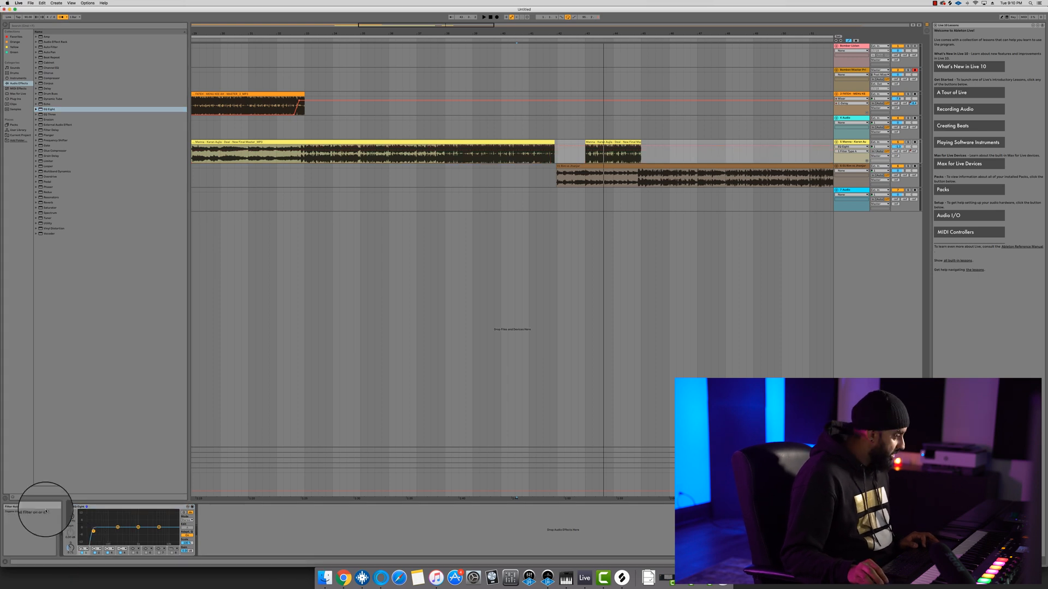
left_click(71, 516)
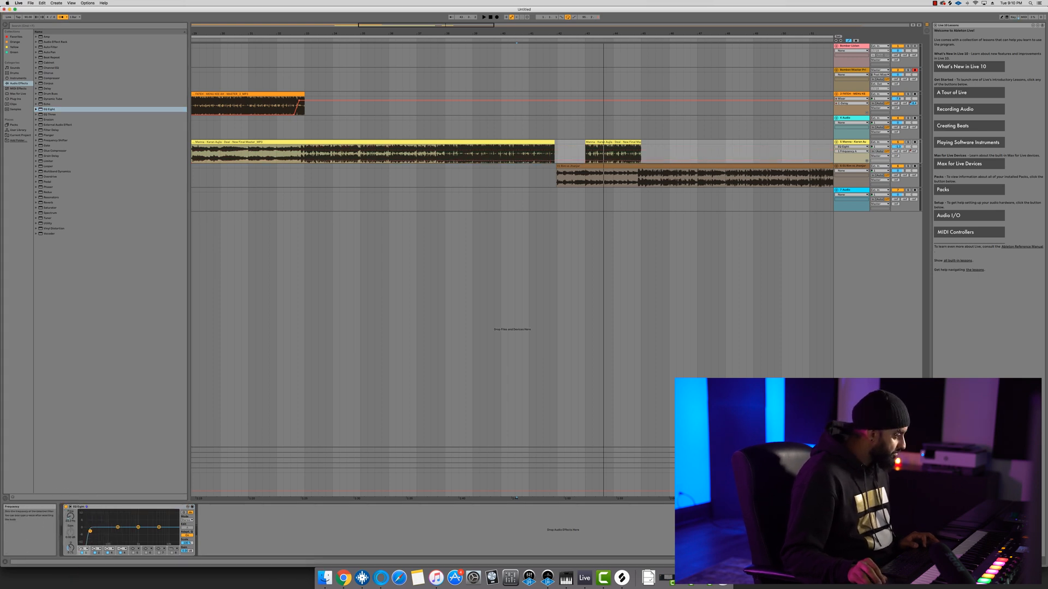
left_click_drag(70, 516, 70, 528)
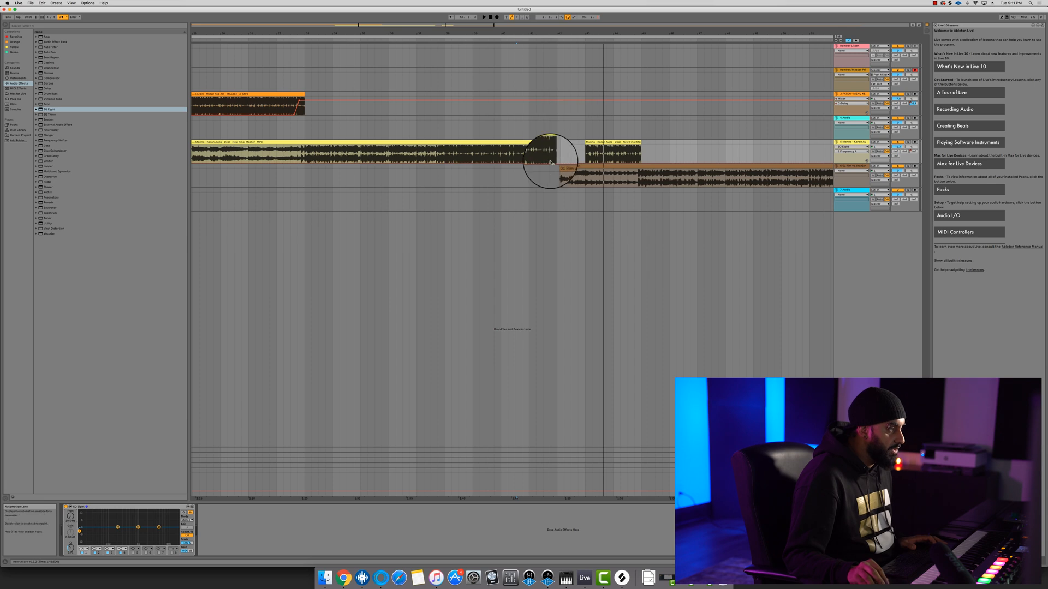
Draw a rise in the yellow track's EQ frequency automation at the first clip's end and play it
left_click_drag(556, 162, 556, 161)
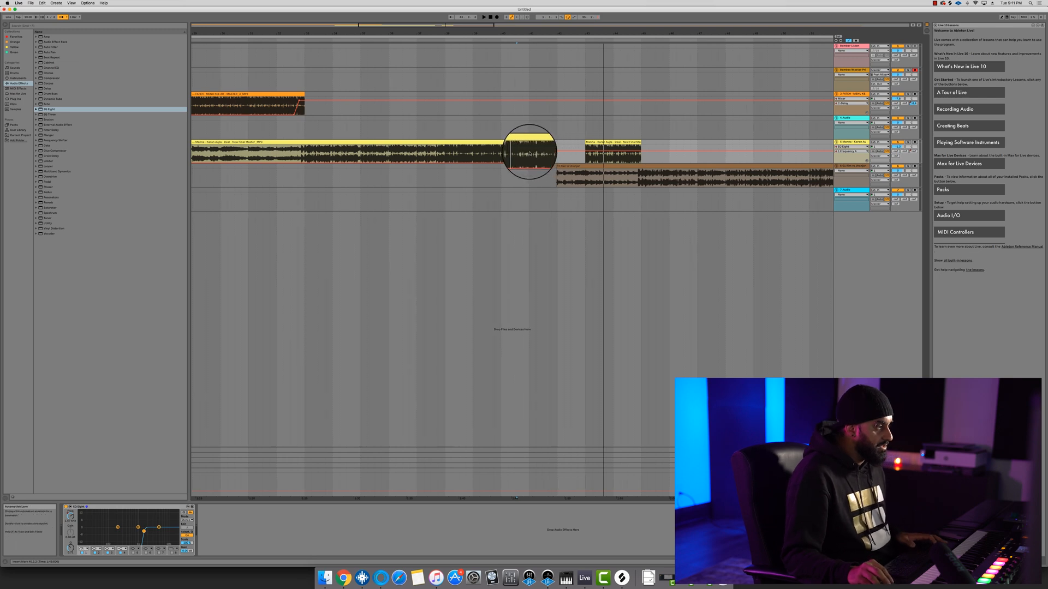
left_click(530, 153)
key("space")
key("plus")
key("plus")
key("plus")
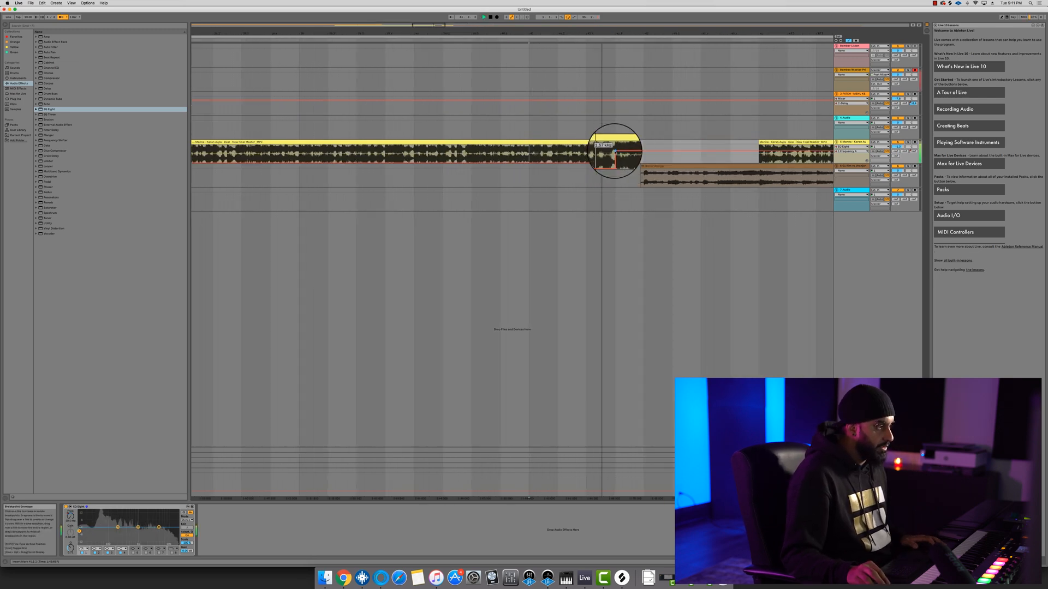
Stretch the EQ frequency rise into a gradual ramp up to the first yellow clip's end and replay it
key("space")
left_click_drag(615, 152, 629, 151)
left_click(566, 152)
key("space")
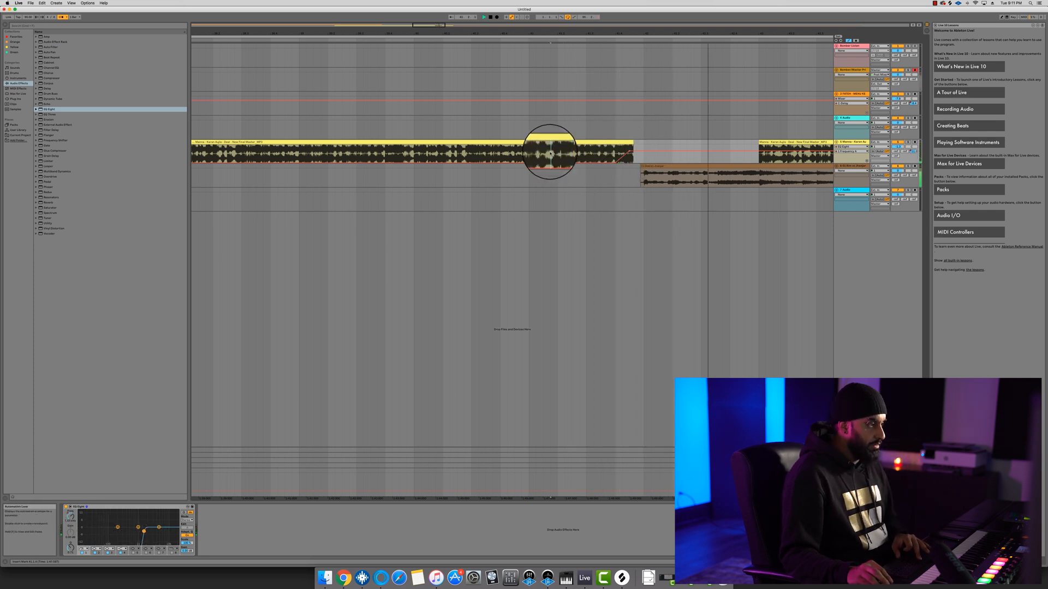
Ramp the EQ frequency automation back down just before the second yellow clip and play from there
key("minus")
key("minus")
key("space")
left_click(601, 151)
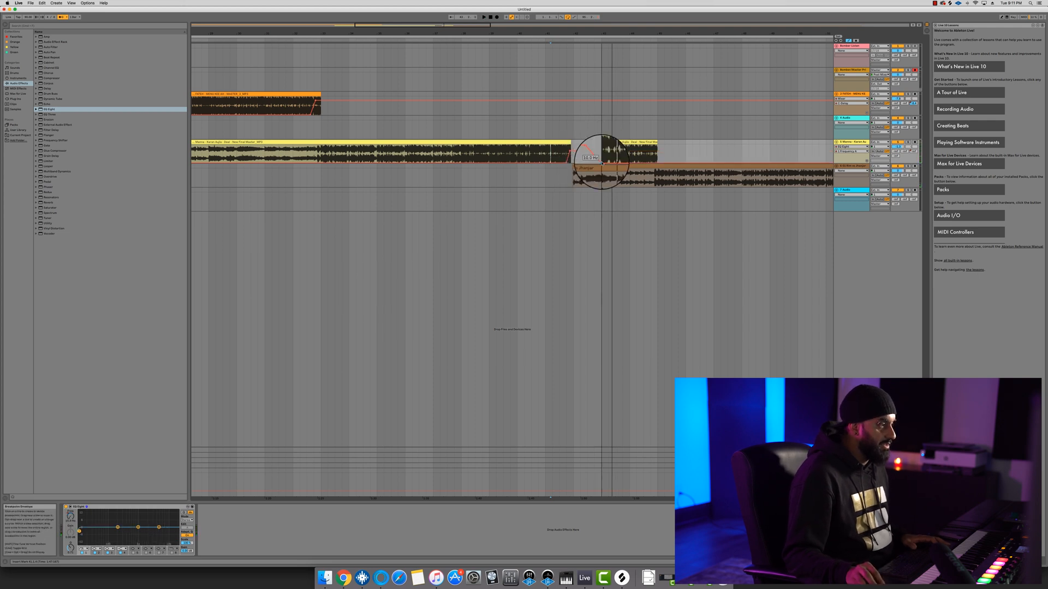
key("space")
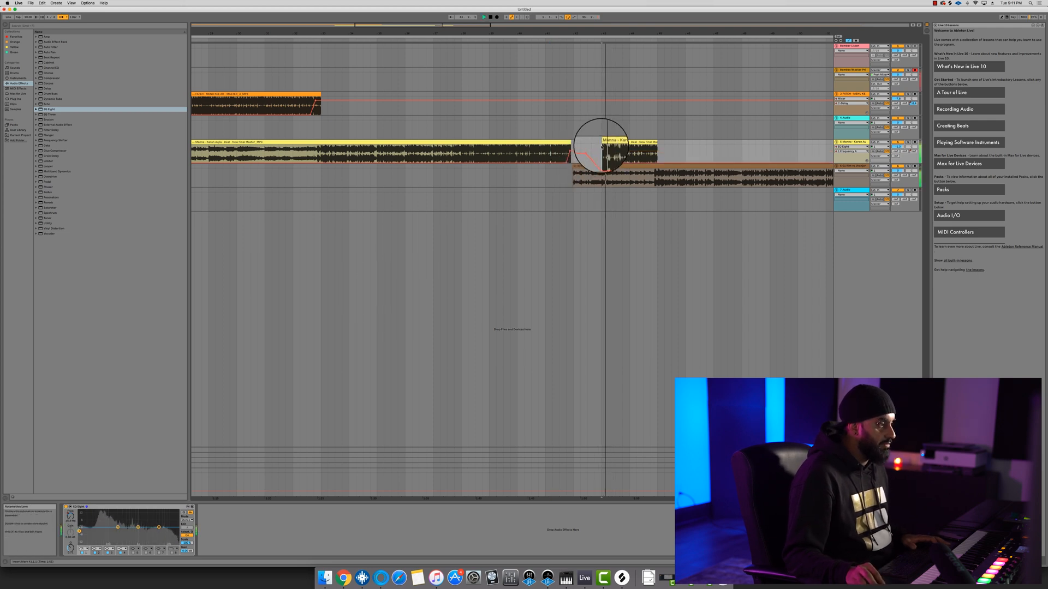
Switch to Finder and place the KSHMR sub drop sample on the empty bottom track at the brown clip's start
left_click(574, 185)
left_click(522, 189)
key("space")
key("super+Tab")
key("super+Tab")
key("super+Tab")
key("super+Tab")
key("super+Tab")
key("super+Tab")
key("super+Tab")
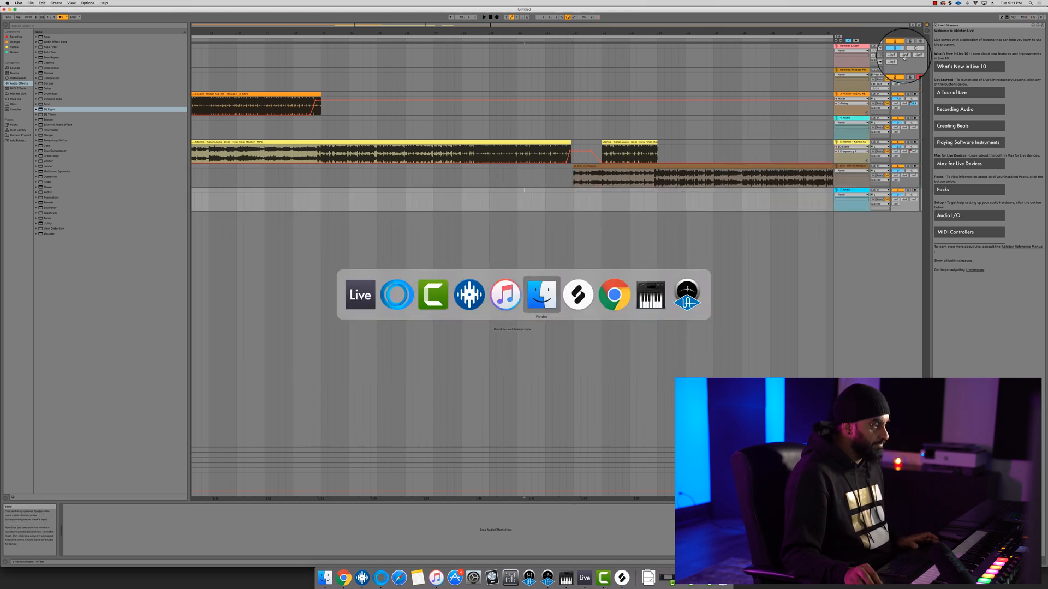
left_click_drag(709, 360, 576, 200)
Play the transition with the sub drop and adjust the sub drop track's volume while listening
key("space")
left_click_drag(897, 194, 897, 203)
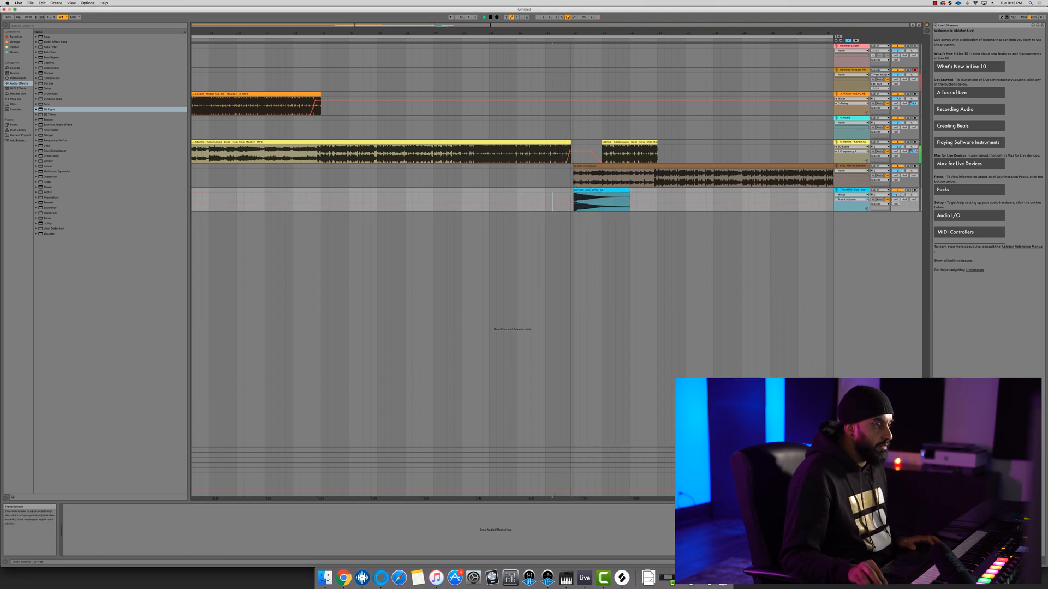
left_click_drag(896, 198, 896, 194)
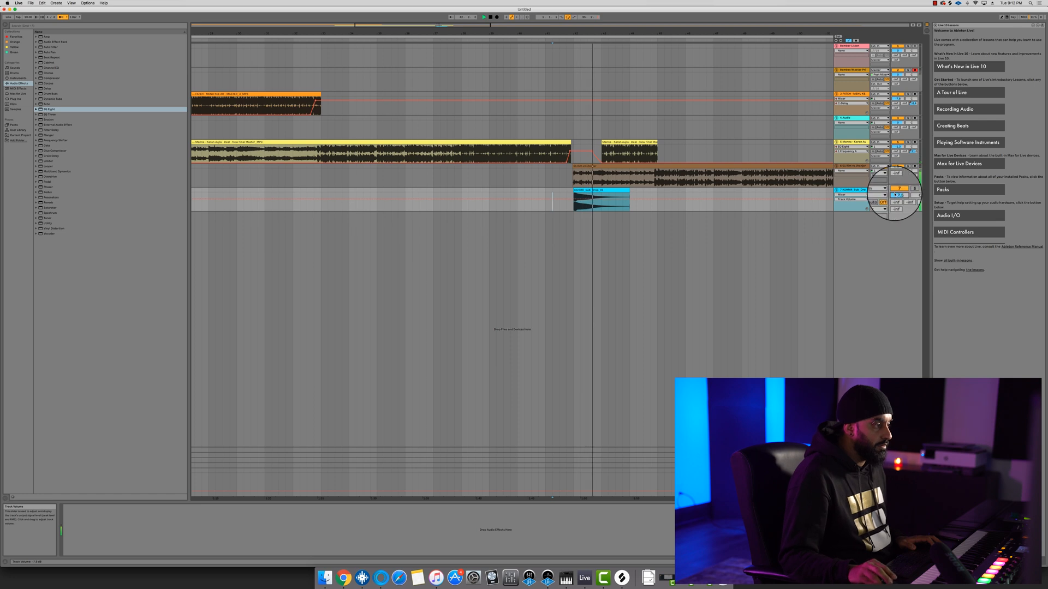
key("space")
Hide the automation and place a consolidated, reversed copy of the sub drop's opening directly before the original clip
left_click_drag(600, 208, 574, 206)
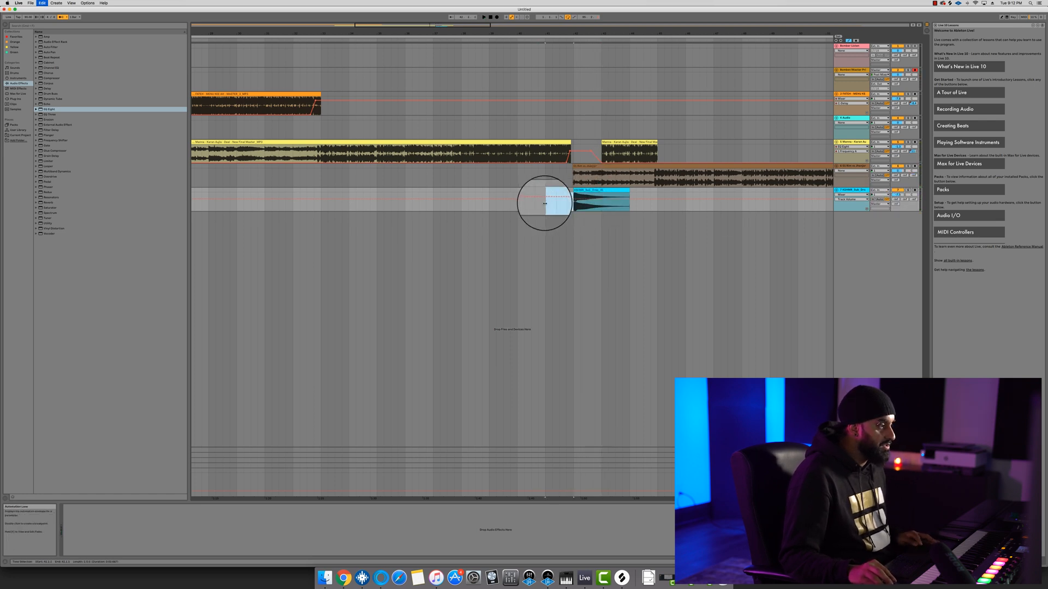
key("a")
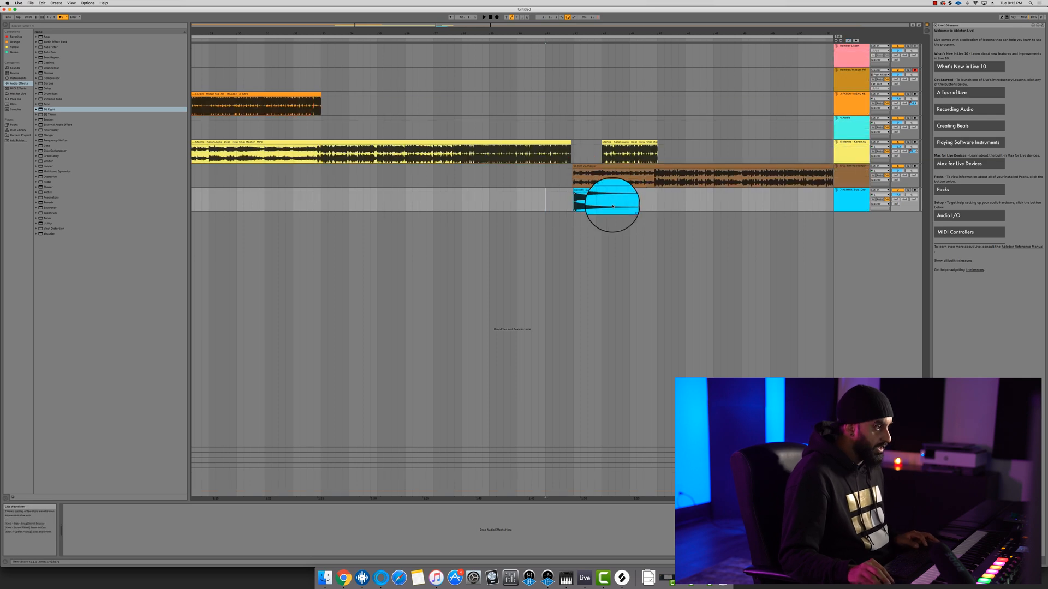
left_click_drag(574, 202, 602, 204)
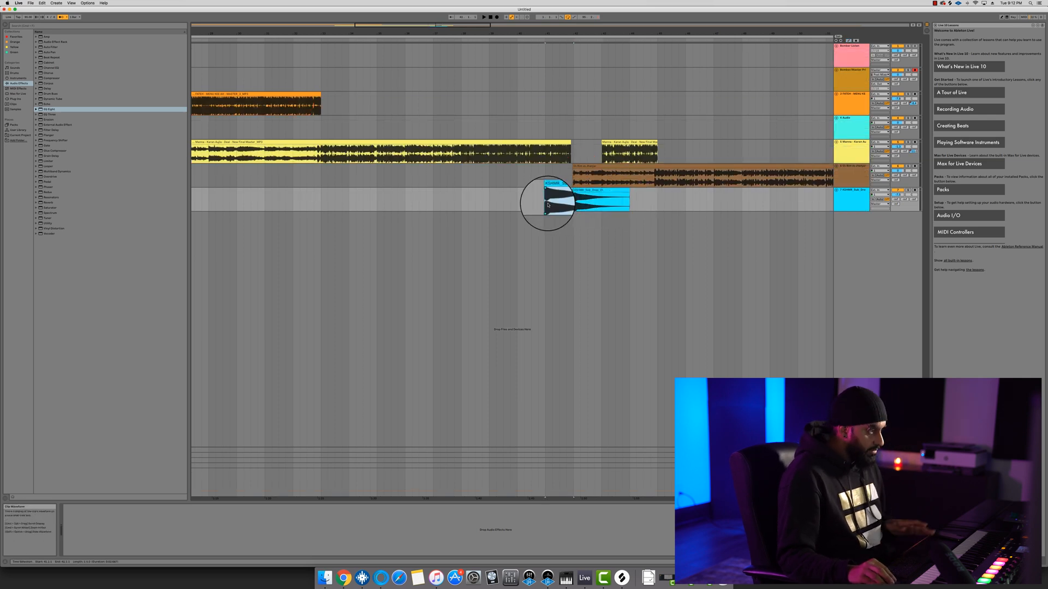
key("super+j")
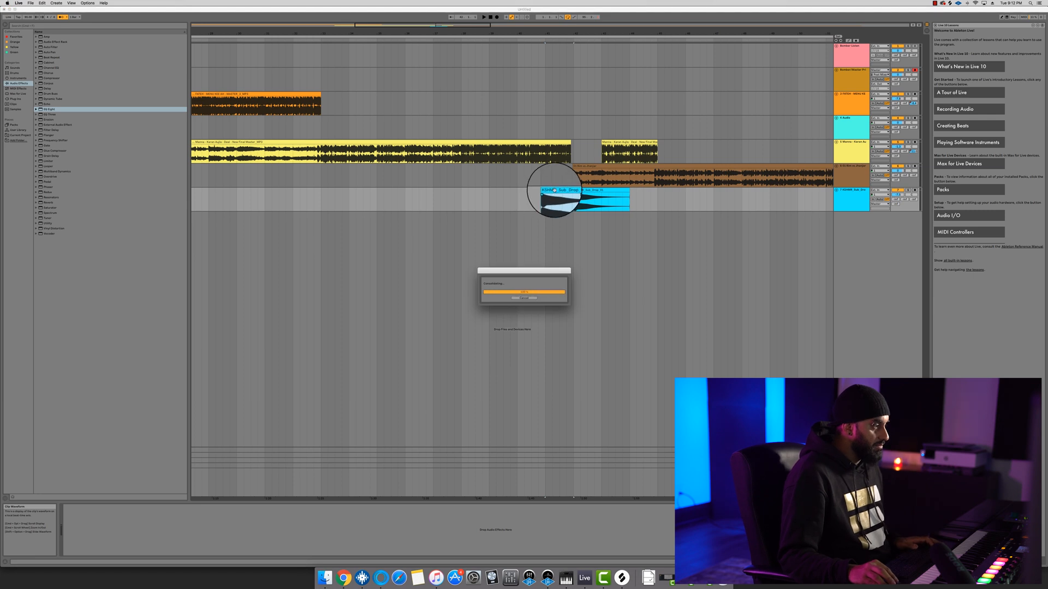
double_click(559, 199)
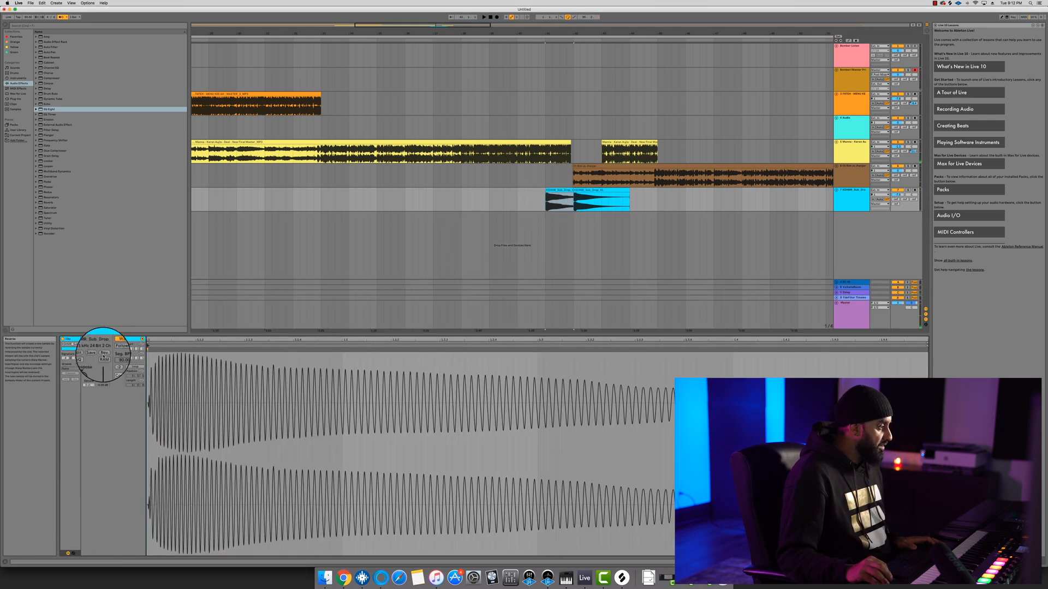
left_click(104, 354)
Search Finder for "laser" and add HoldMe_LaserFX.wav on a new track at the brown clip's start
key("super+Tab")
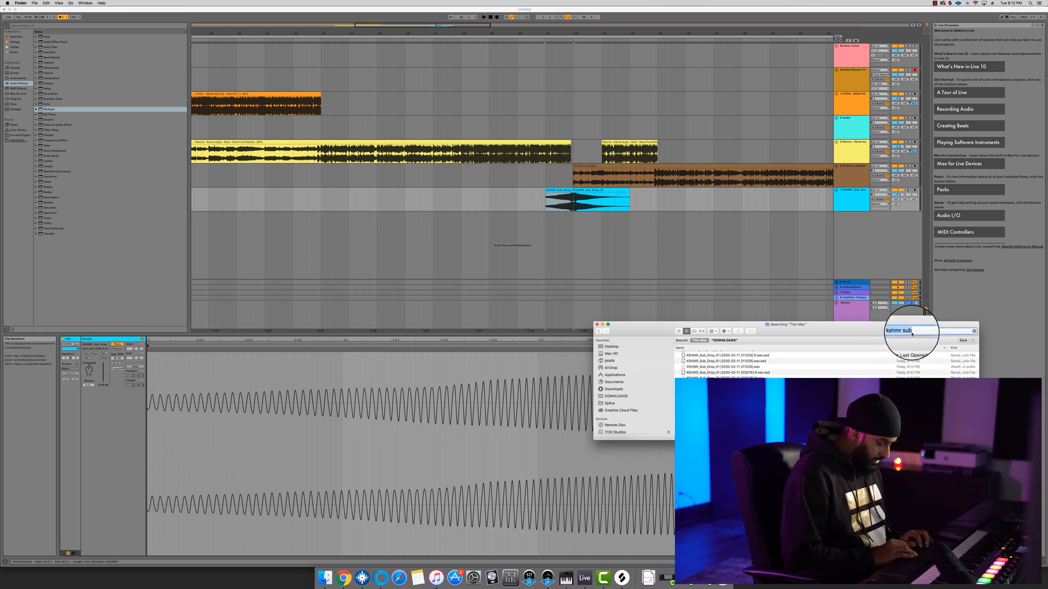
type("laser")
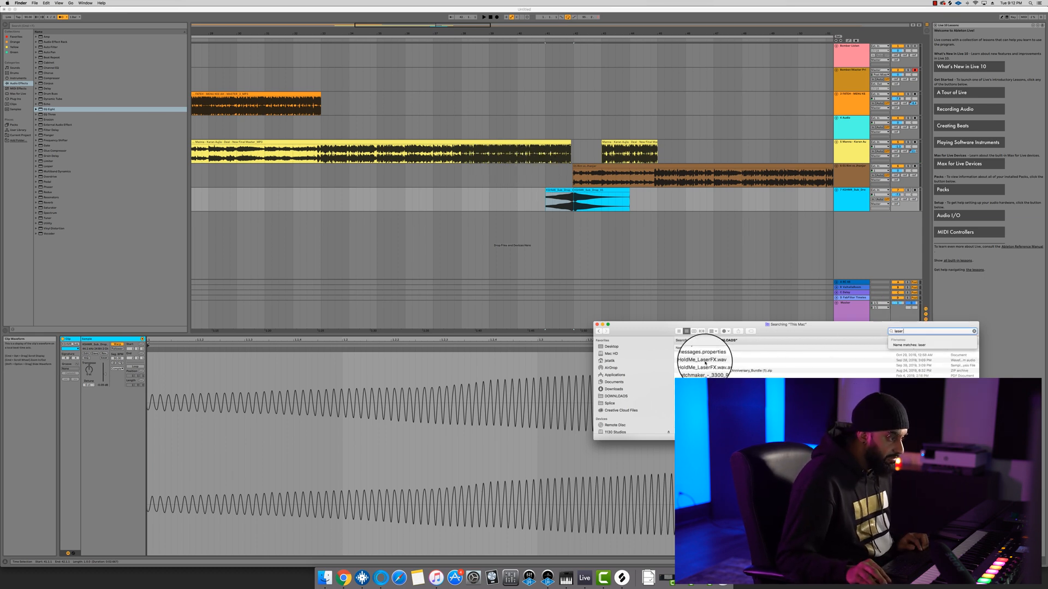
left_click_drag(705, 361, 593, 215)
Lower the laser effect track's volume, copy its clip to the orange clip's end, and play the mix
left_click_drag(899, 219, 900, 238)
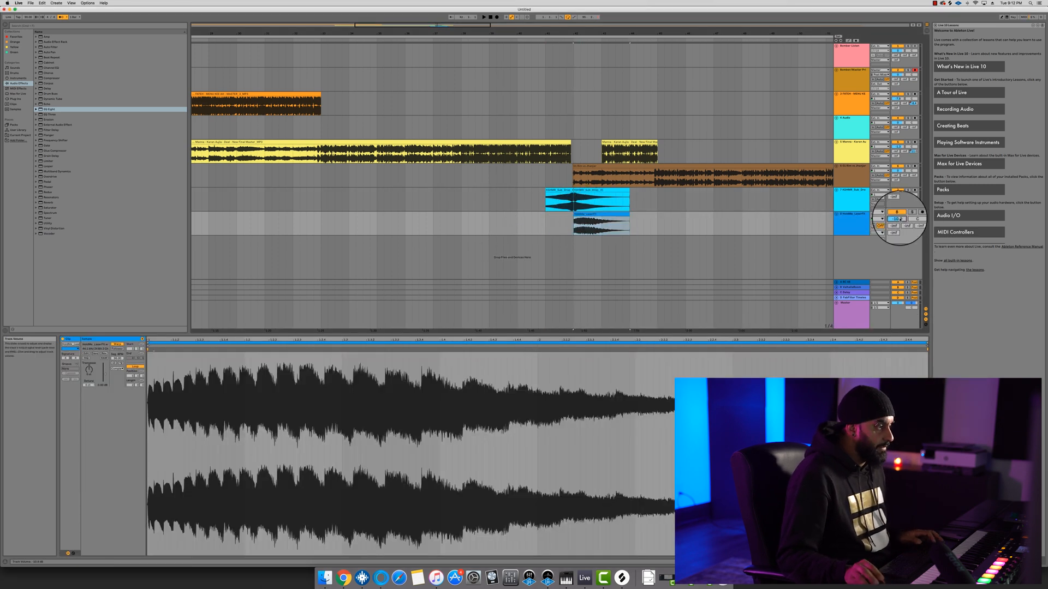
left_click_drag(586, 223, 335, 223)
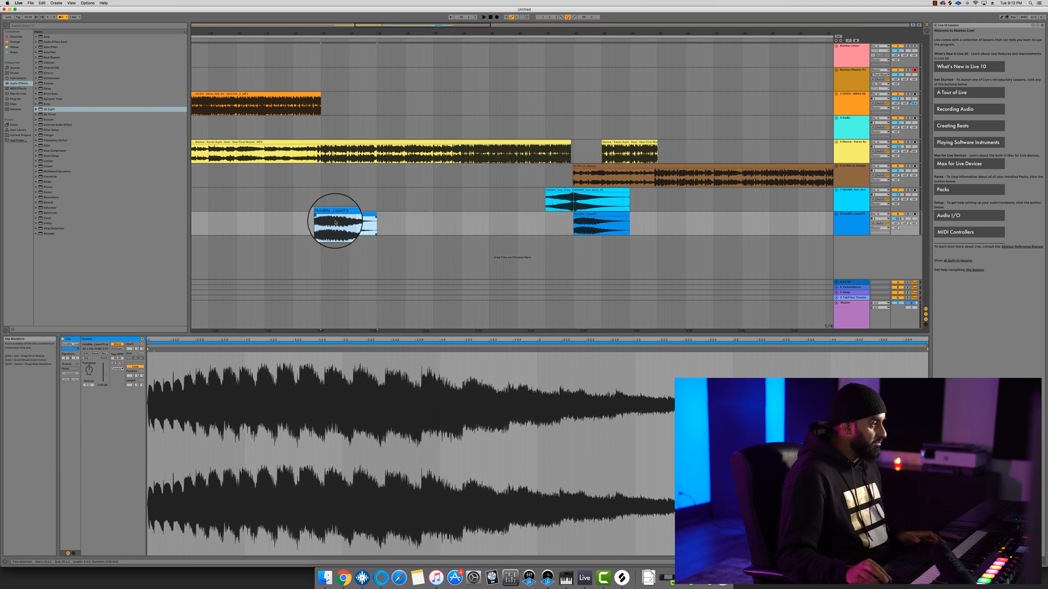
scroll(311, 221, "left", 3)
left_click(223, 220)
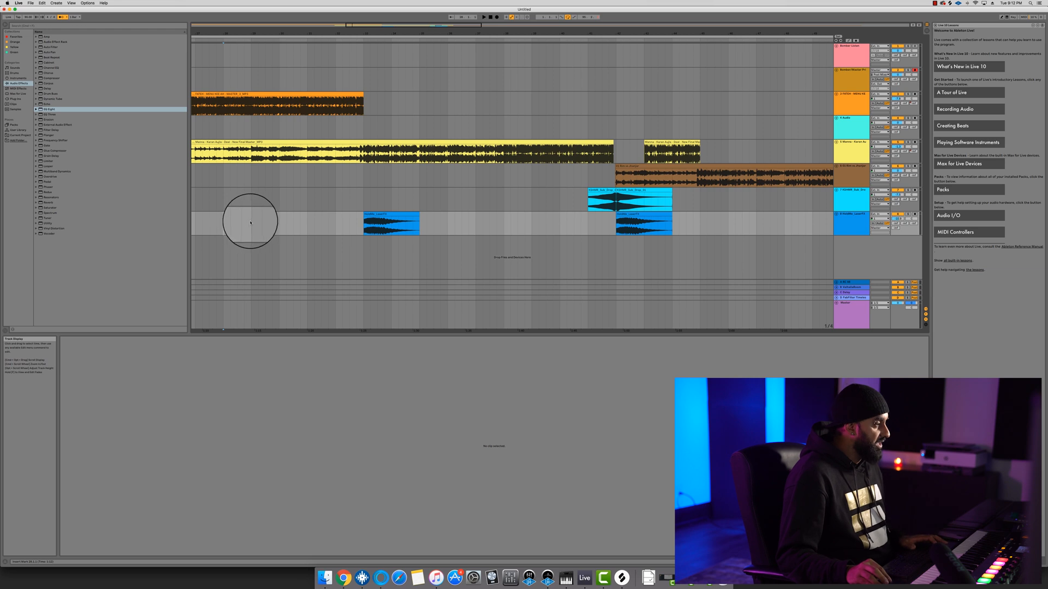
left_click(293, 220)
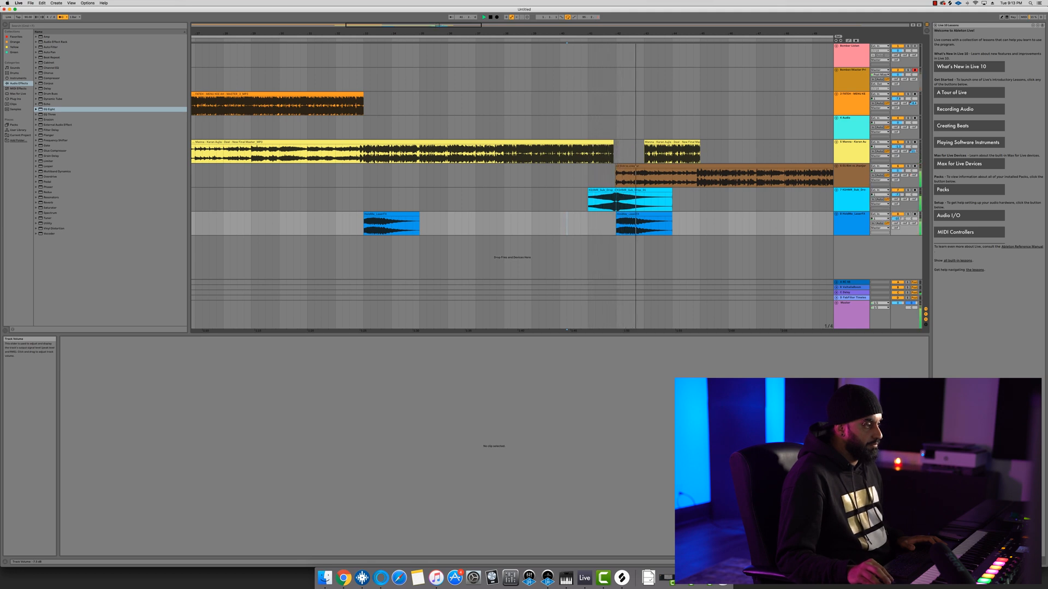
Audition the brown clip from where the second yellow clip ends and view the whole arrangement
left_click(698, 175)
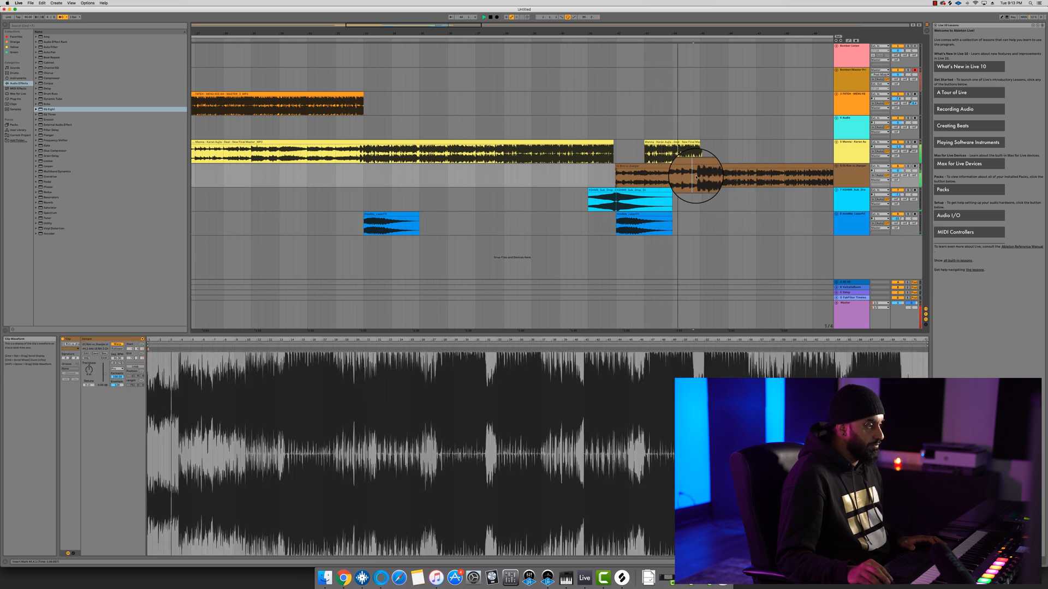
left_click(721, 195)
key("minus")
key("minus")
key("minus")
key("minus")
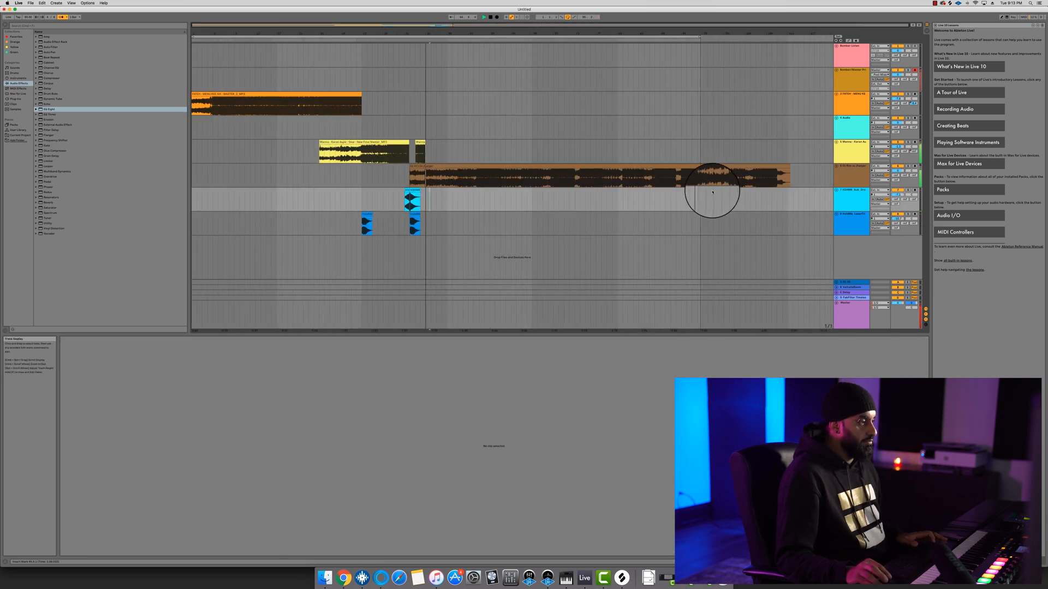